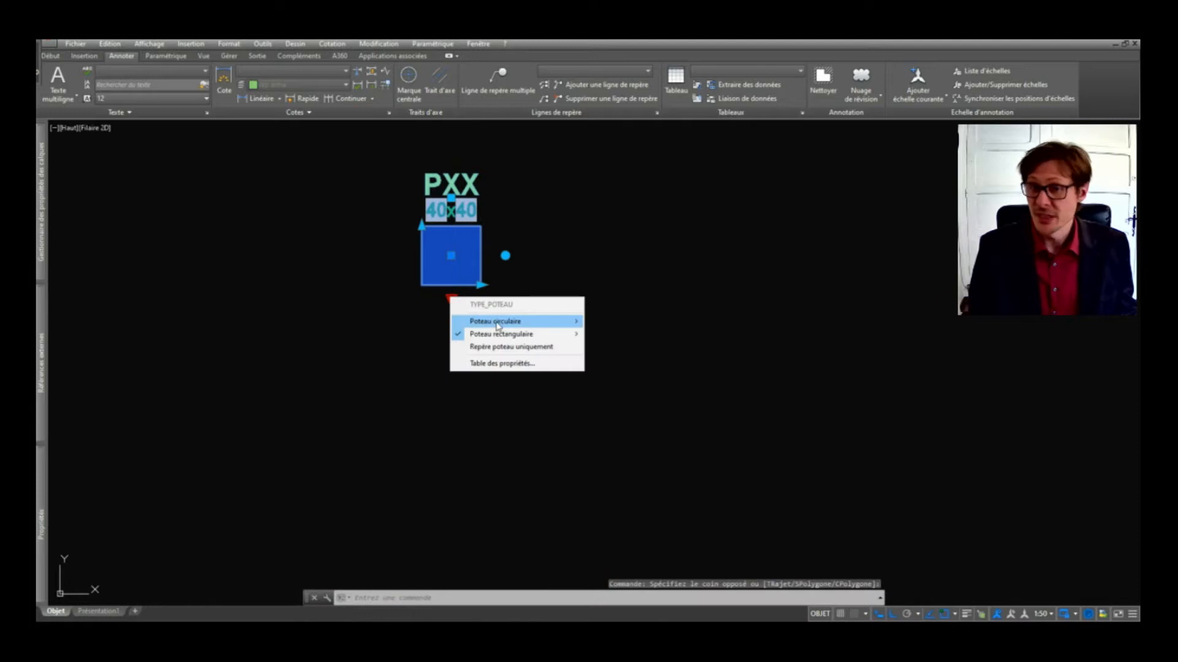
Step: Switch the column block to circular with annotations and axes, and update its fields
mouse_move(622, 342)
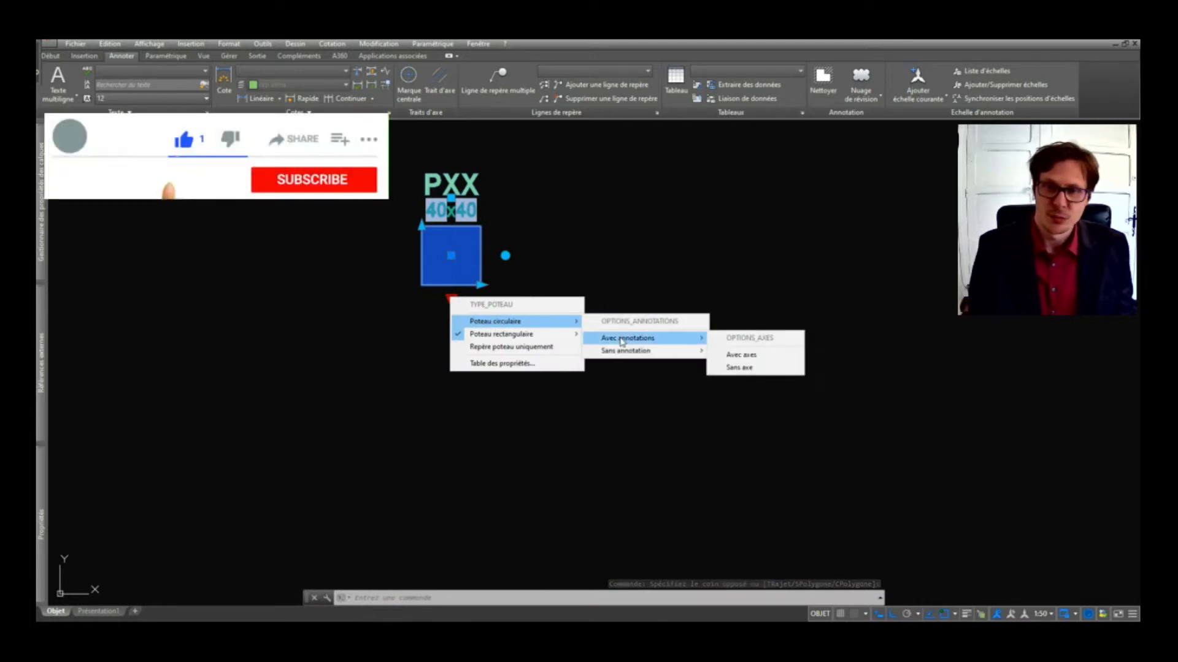
click(728, 356)
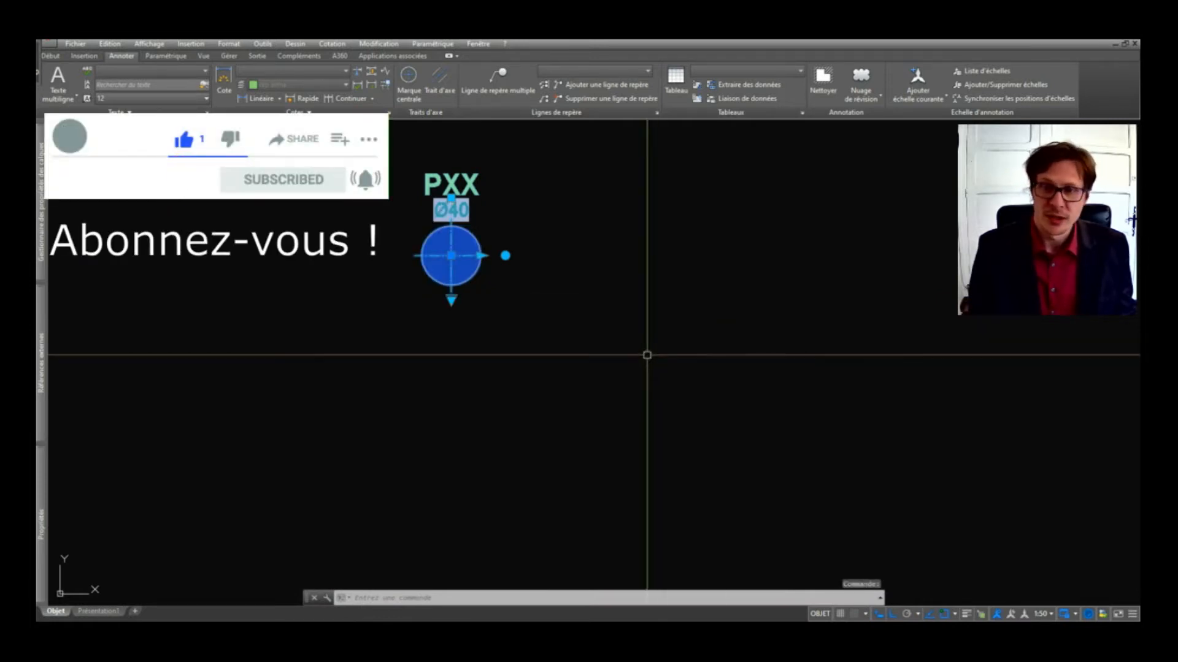
middle_drag(552, 273, 552, 344)
text(maj)
key(Return)
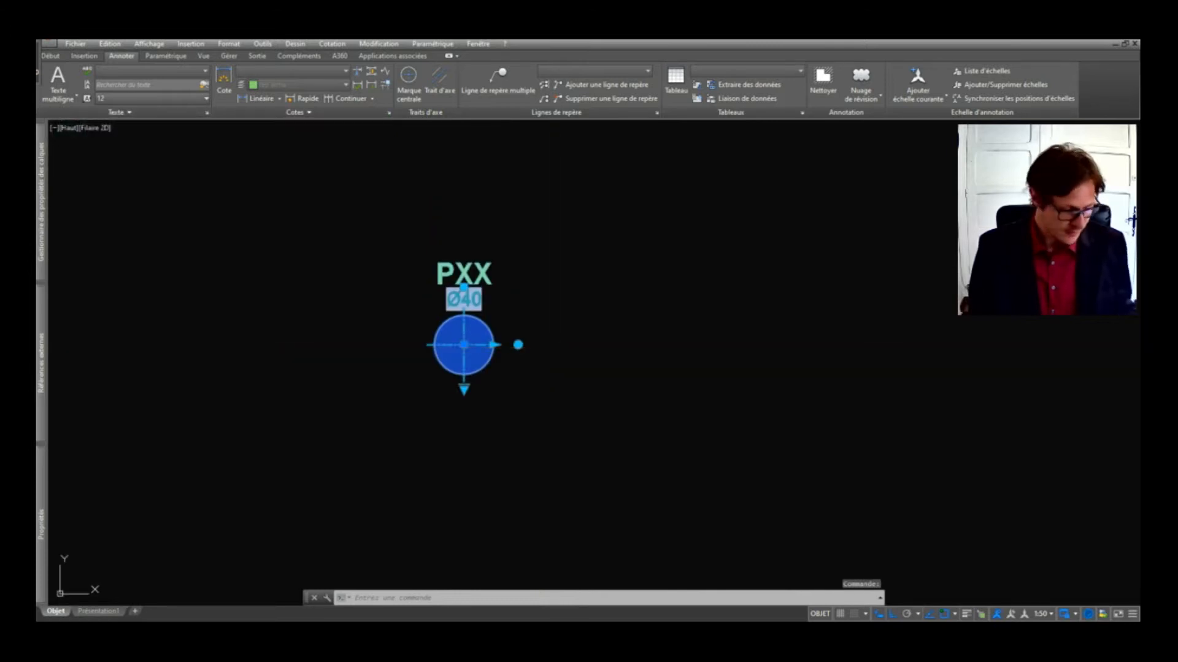
Step: Set the circular column's radius to 15 and refresh its diameter label
drag(552, 348, 468, 289)
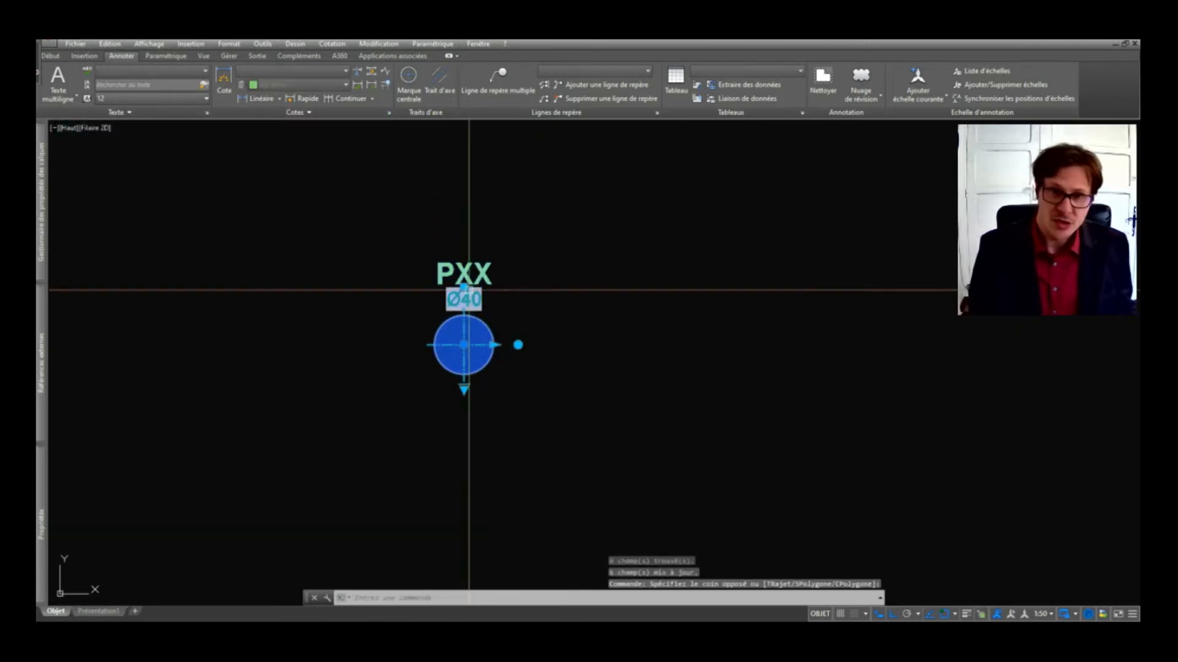
click(493, 345)
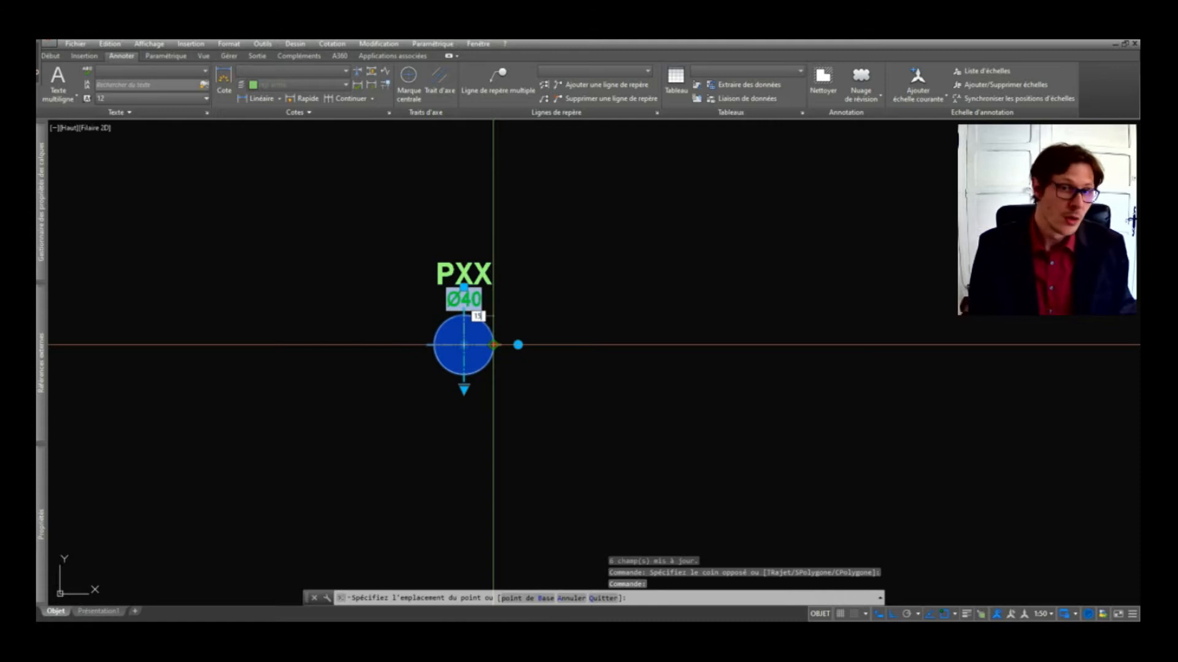
text(15)
key(Return)
key(Escape)
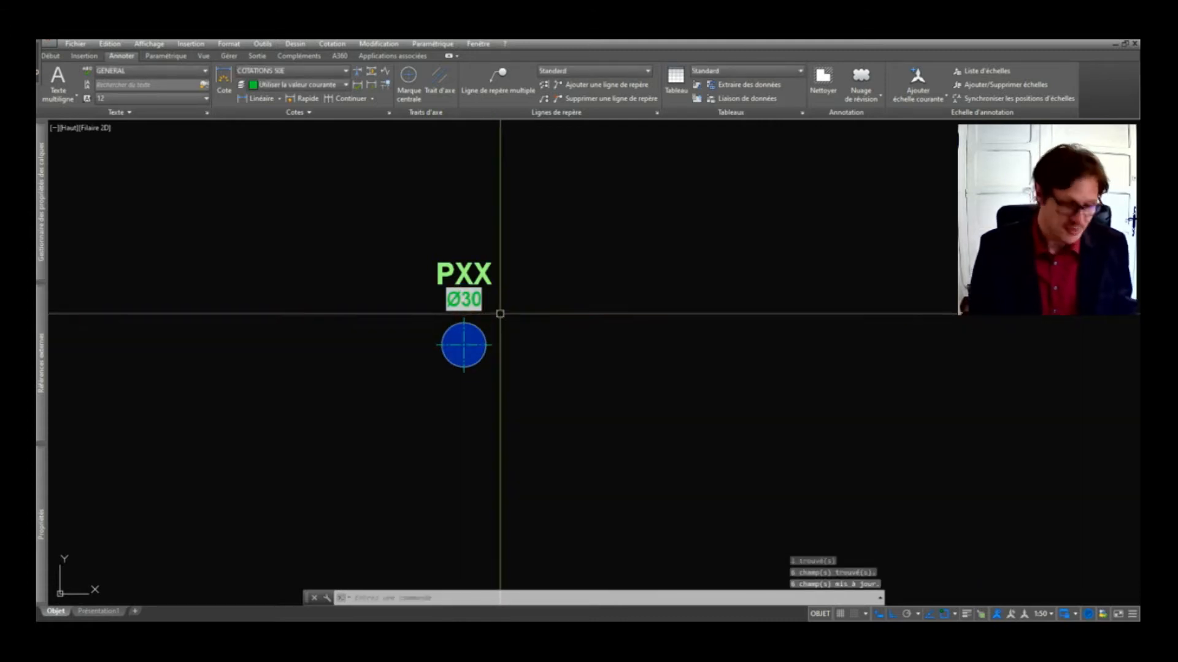
Step: Draw a closed four-sided double-line wall outline with a slanted left side, next to the column block
scroll(368, 301, down, 4)
middle_drag(625, 367, 364, 309)
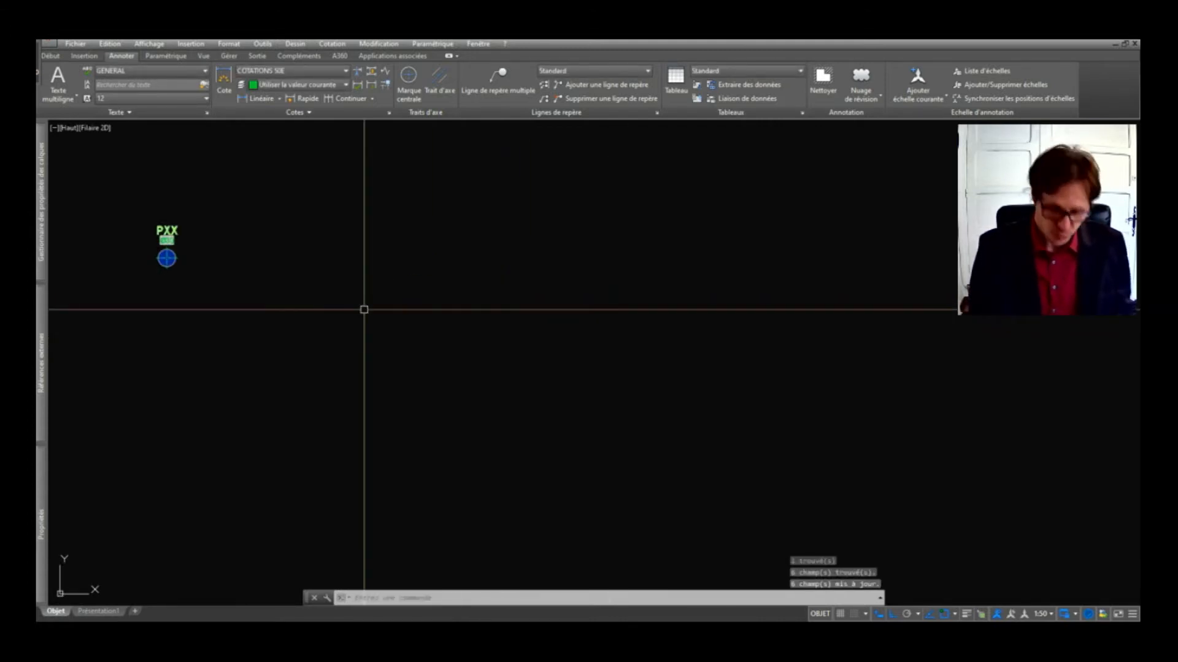
key(Return)
scroll(331, 270, down, 2)
click(302, 249)
click(585, 244)
scroll(590, 313, down, 2)
click(583, 421)
click(387, 420)
text(c)
key(Return)
scroll(380, 331, up, 2)
scroll(494, 306, up, 4)
text(re)
key(Return)
click(489, 281)
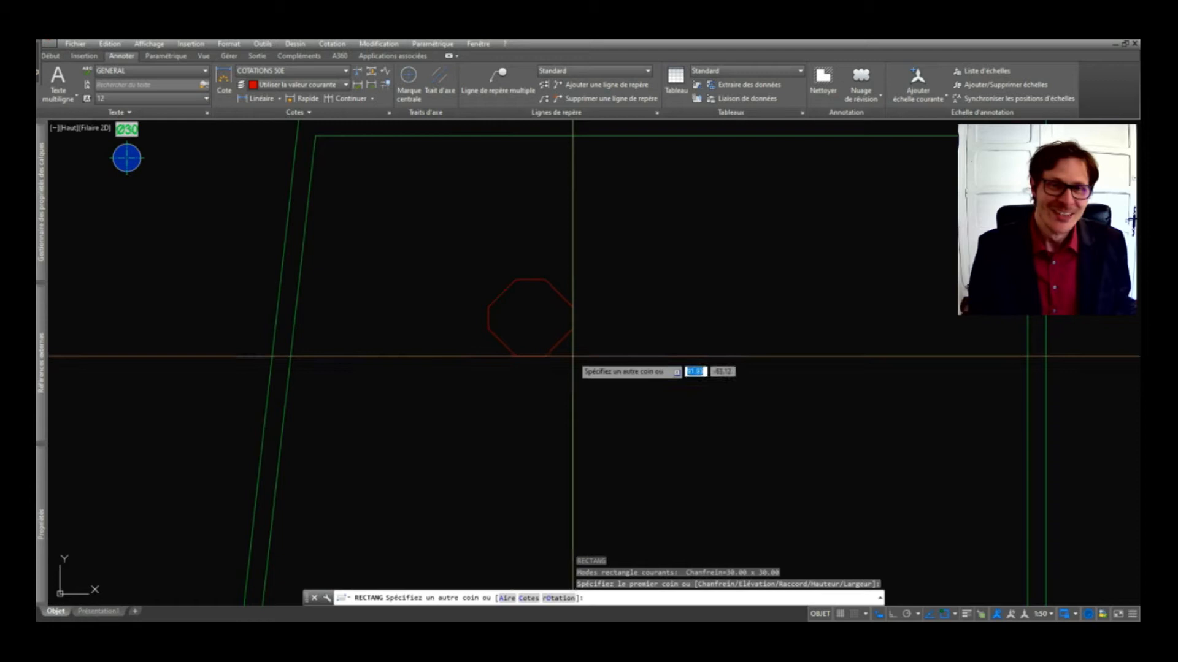
text(c)
key(Return)
key(Escape)
Step: Draw a 30 by 30 square in the upper-left part of the wall outline using the rectangle's dimensions option
key(Return)
click(505, 244)
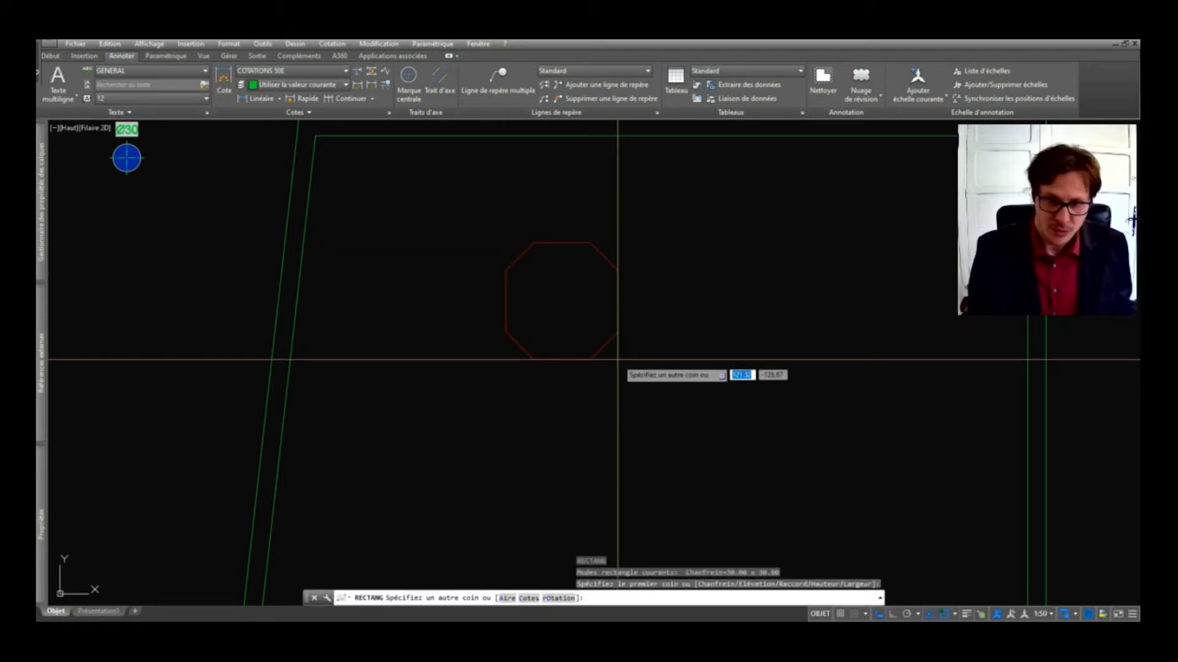
text(c)
key(Return)
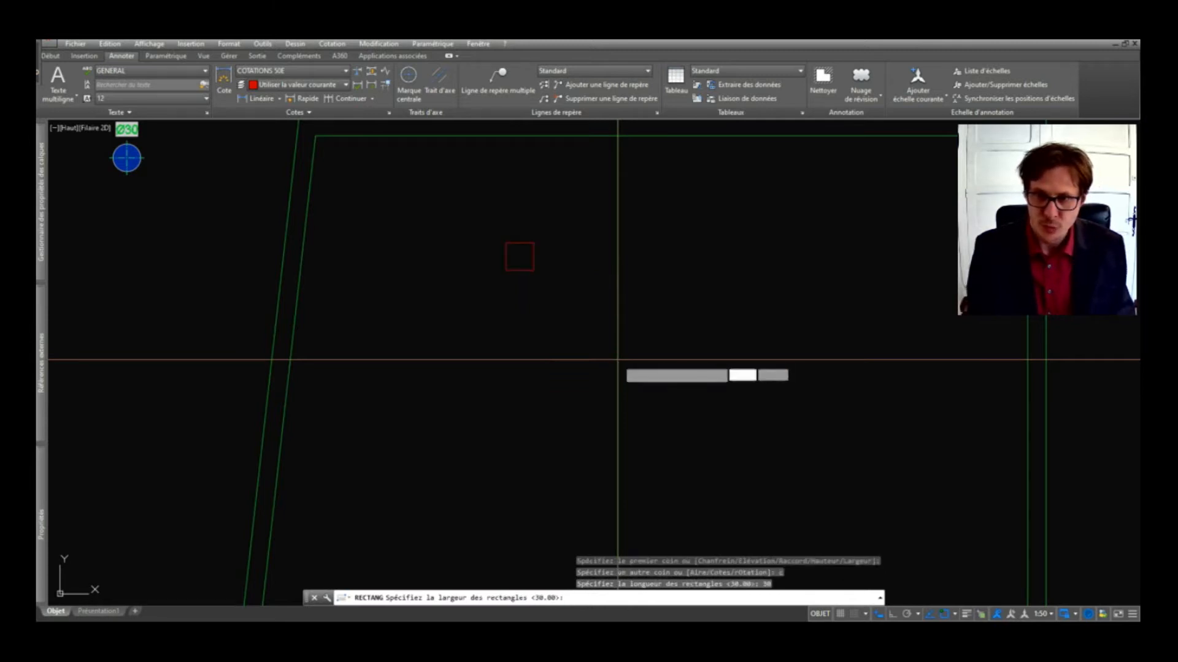
text(30)
key(Return)
click(617, 354)
Step: Draw a circle with a diameter of 40 below the square, inside the wall outline
middle_drag(678, 371, 564, 295)
text(ce)
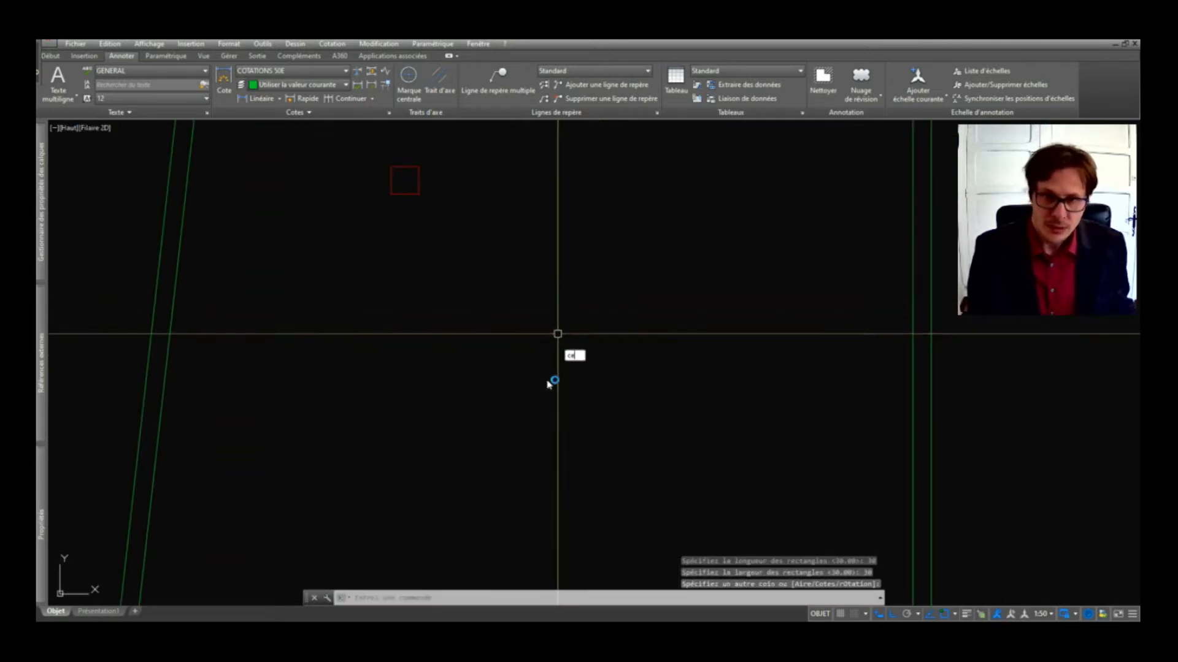
key(Return)
click(402, 442)
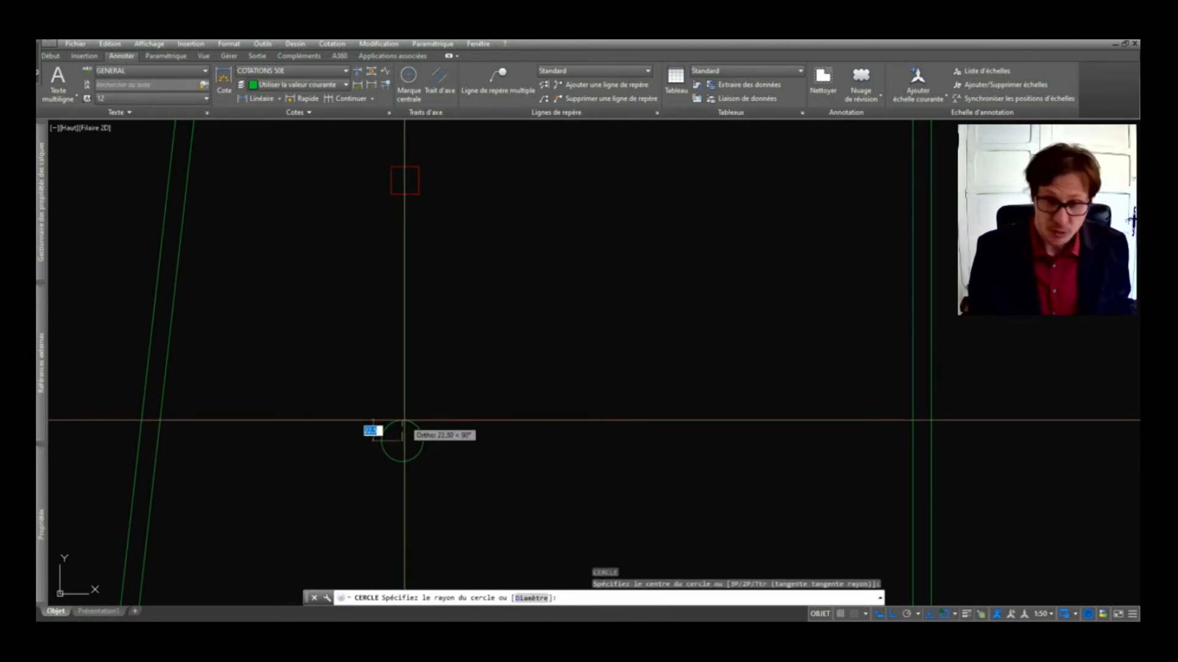
text(d)
key(Return)
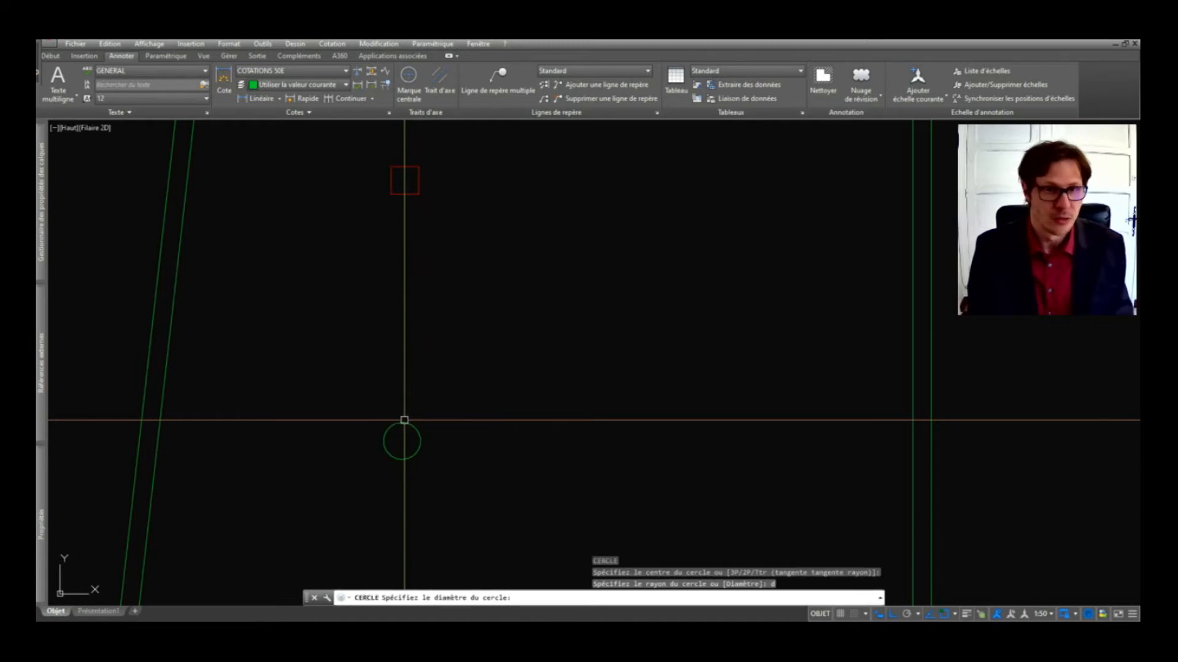
text(40)
key(Return)
Step: Match the red square's properties onto the circle and the wall outline
scroll(490, 307, down, 5)
click(458, 253)
click(489, 318)
click(453, 357)
click(526, 176)
click(484, 236)
key(Return)
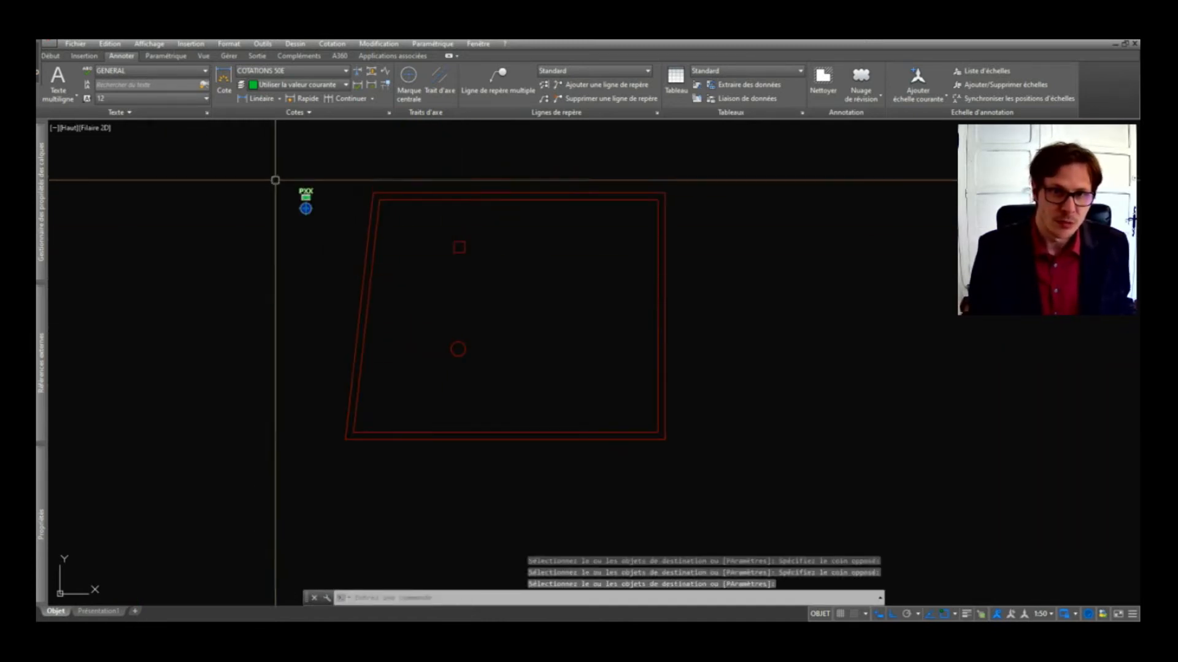
Step: Move the circular column block by its centre onto the centre of the red circle
scroll(447, 276, up, 2)
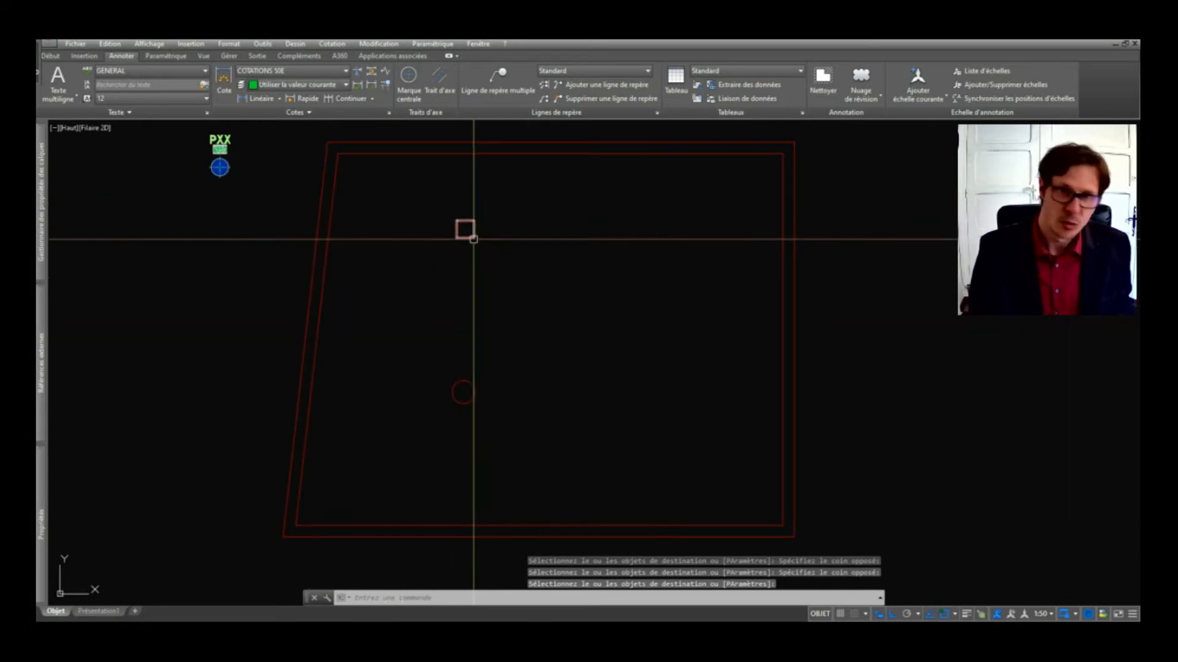
click(235, 150)
click(219, 162)
click(220, 167)
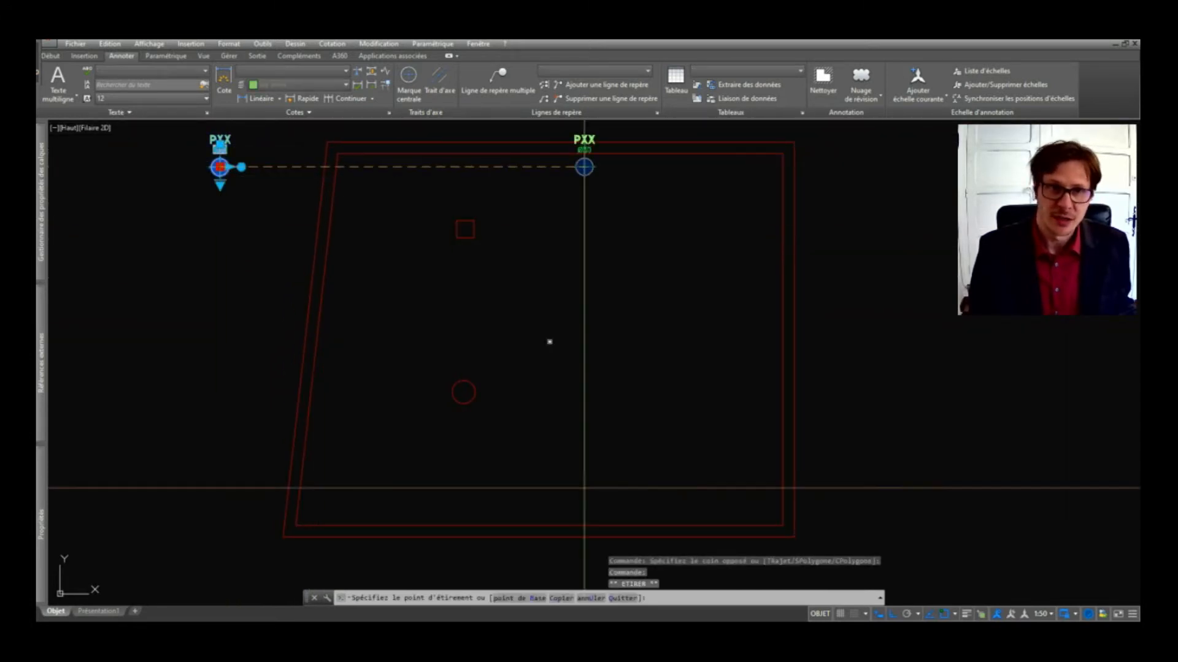
scroll(496, 415, up, 2)
click(440, 373)
Step: Copy the column block from its centre to a point between the red circle and the square
scroll(440, 373, up, 4)
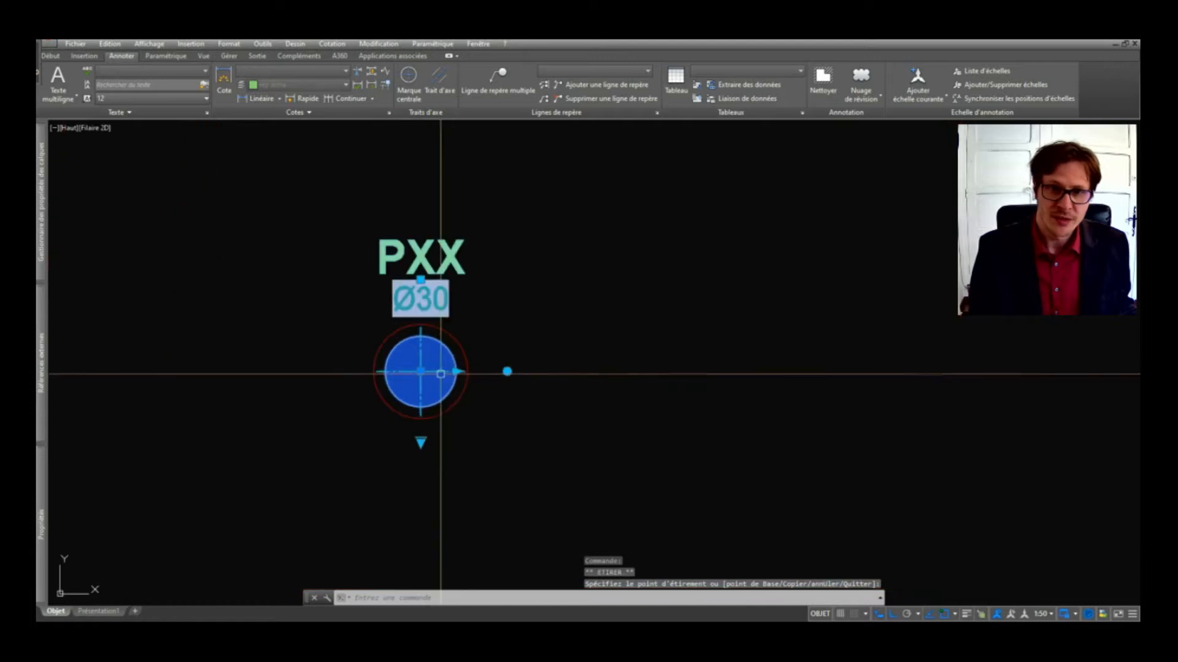
text(co)
key(space)
click(420, 371)
scroll(430, 384, down, 4)
click(428, 291)
key(space)
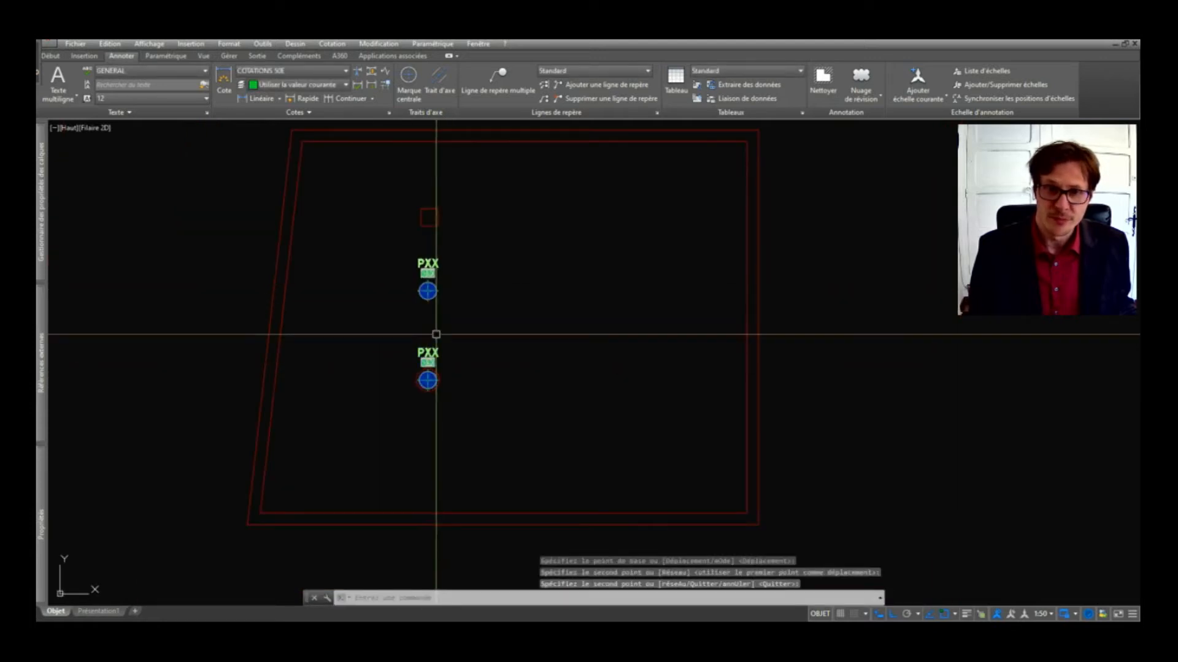
Step: Stretch the lower column's radius to fit the red circle and send the column block to the back
scroll(436, 334, up, 4)
click(435, 369)
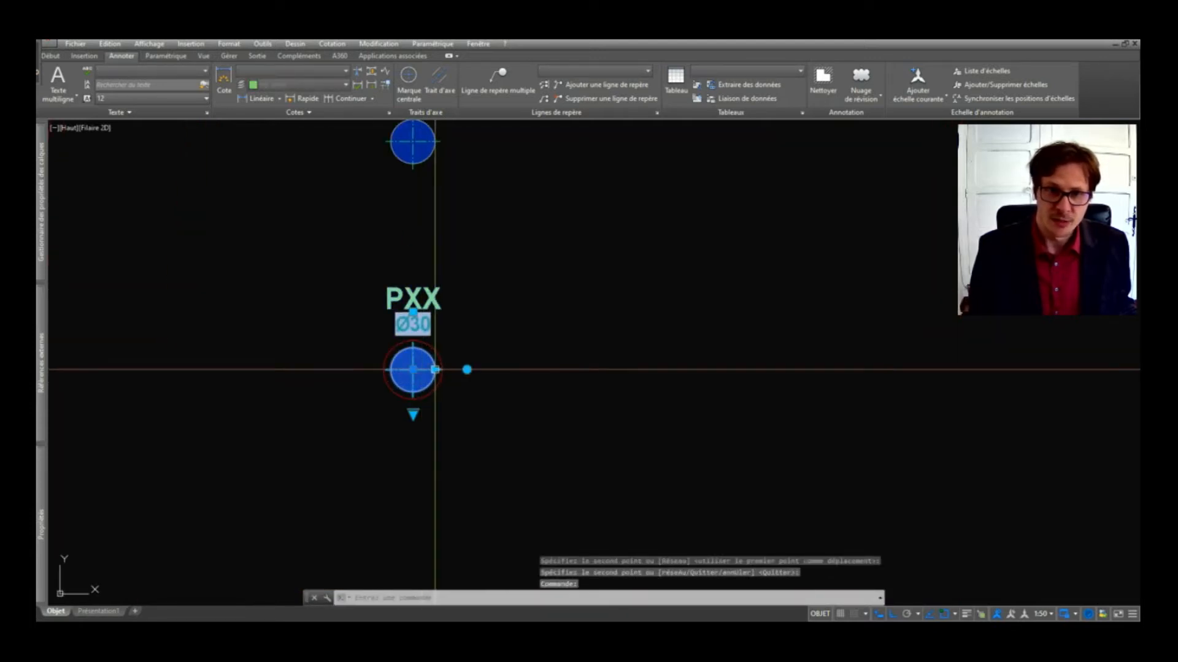
scroll(435, 369, up, 5)
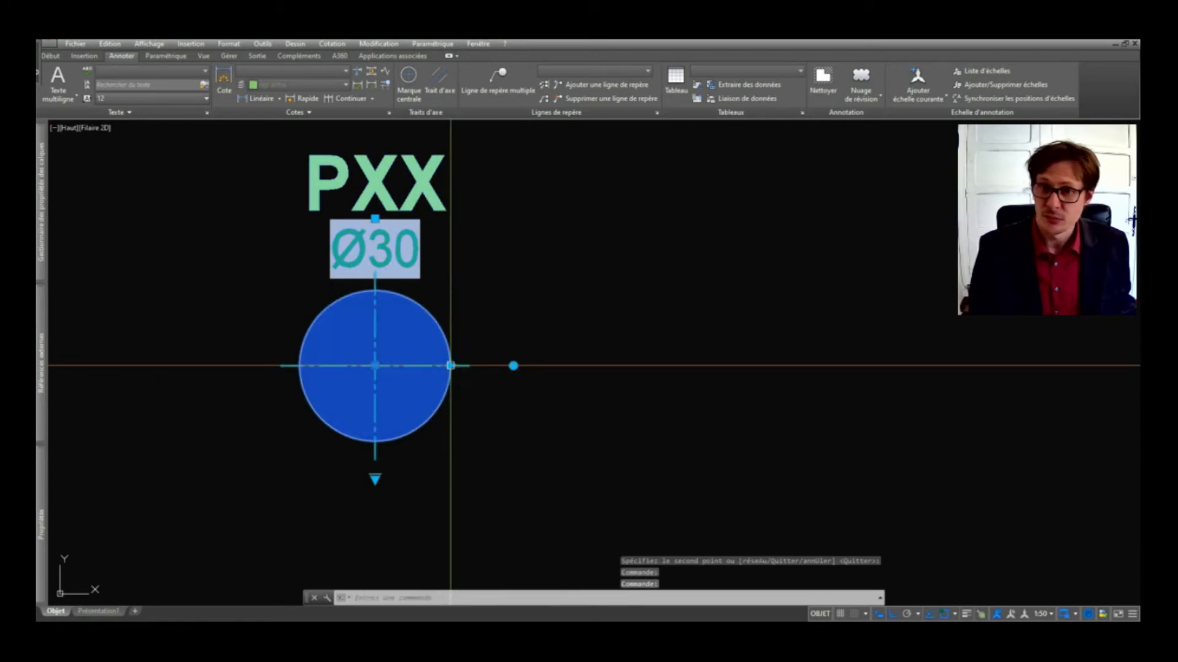
text(dr)
key(space)
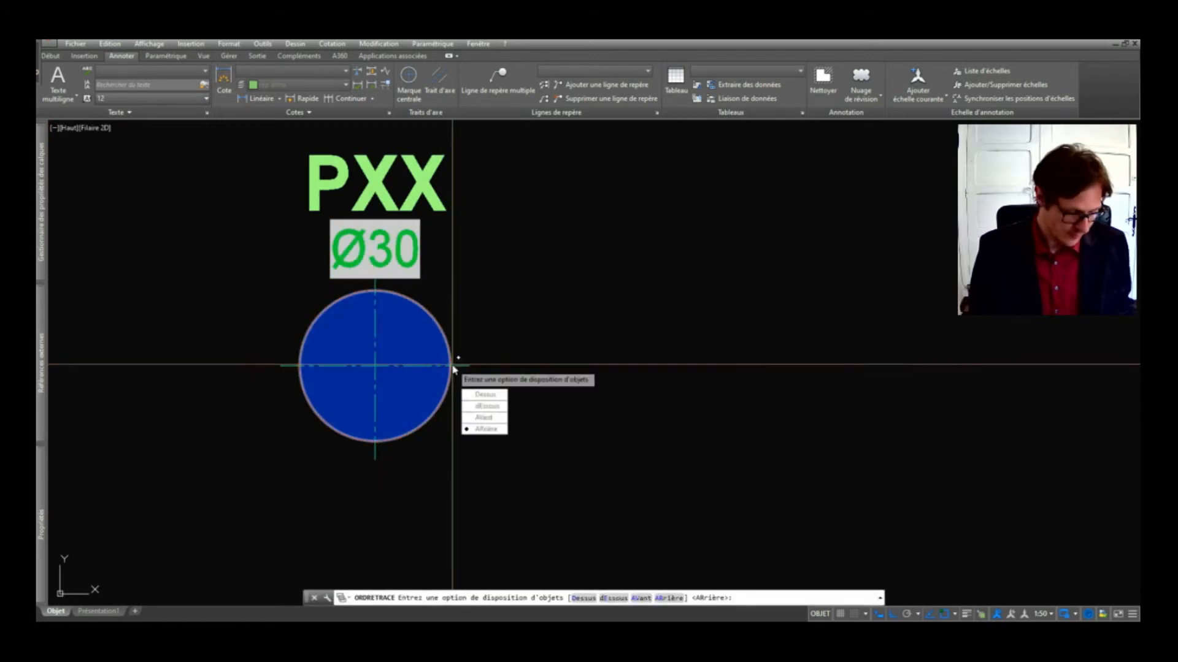
key(space)
Step: Update the lower column's fields with METTREAJOURCHAMP to refresh its diameter label
scroll(481, 317, down, 4)
text(m)
key(Return)
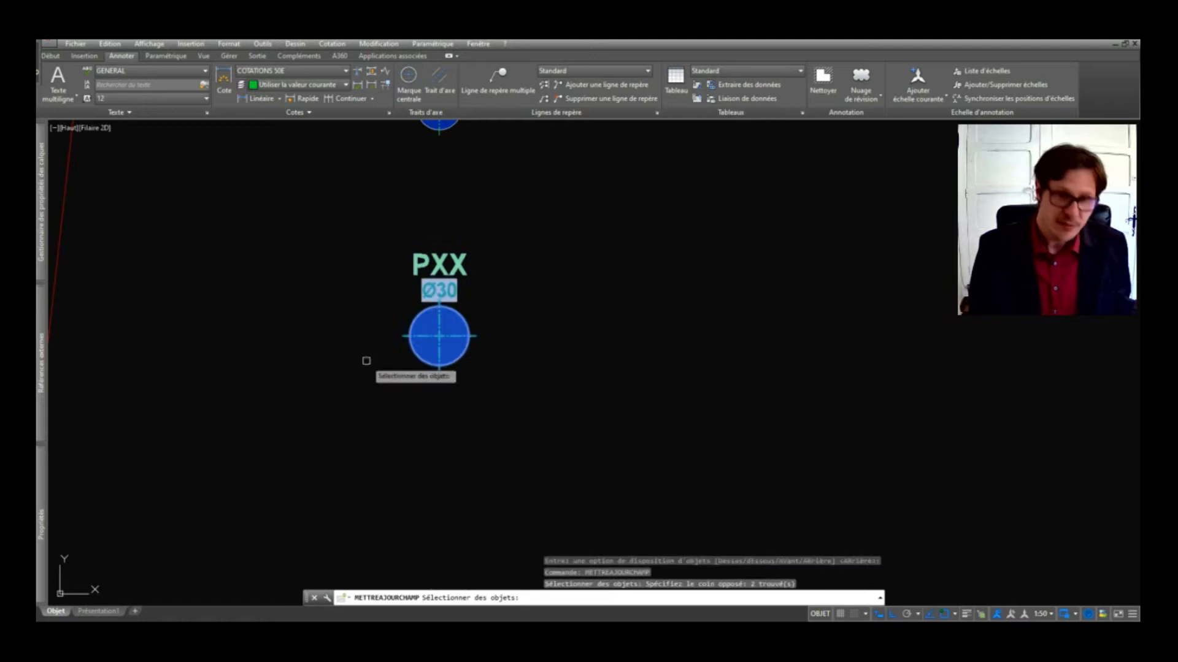
click(456, 289)
key(Return)
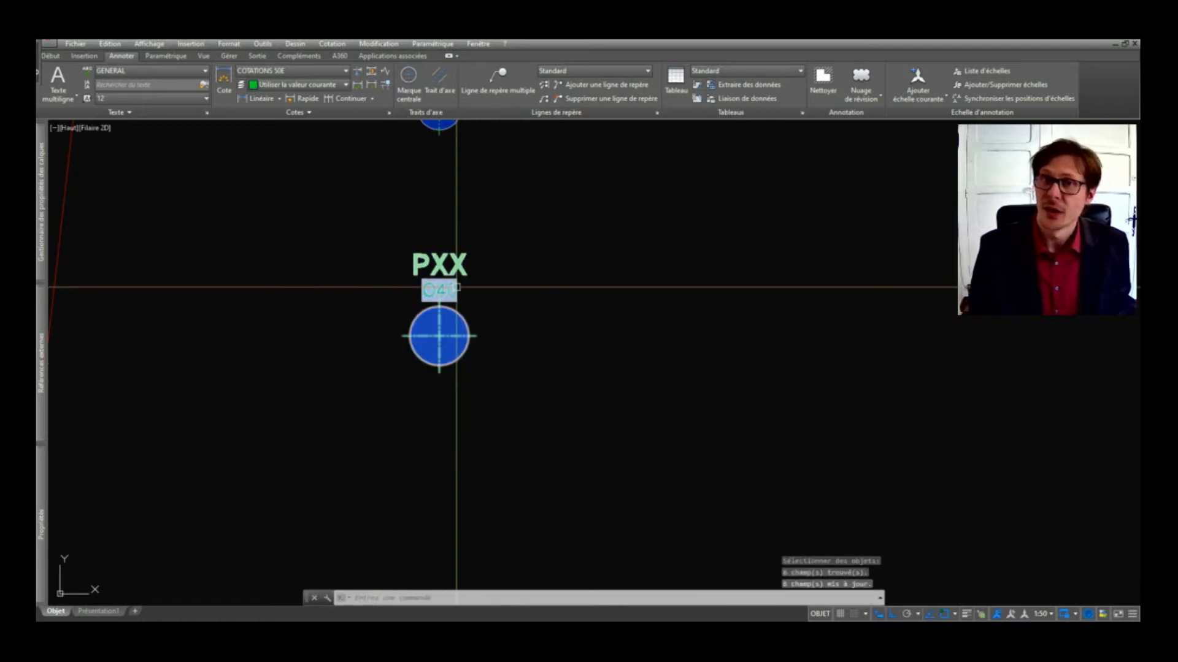
Step: Switch the lower column to circular without annotations and without axes
click(463, 310)
click(439, 380)
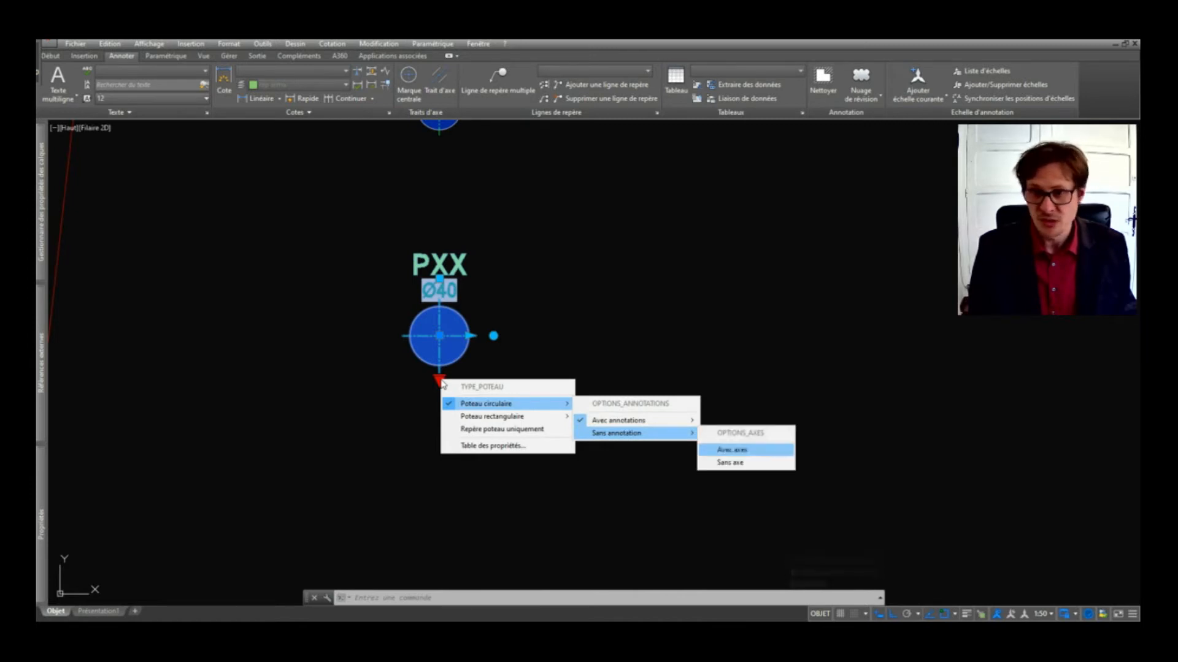
key(Down)
key(Return)
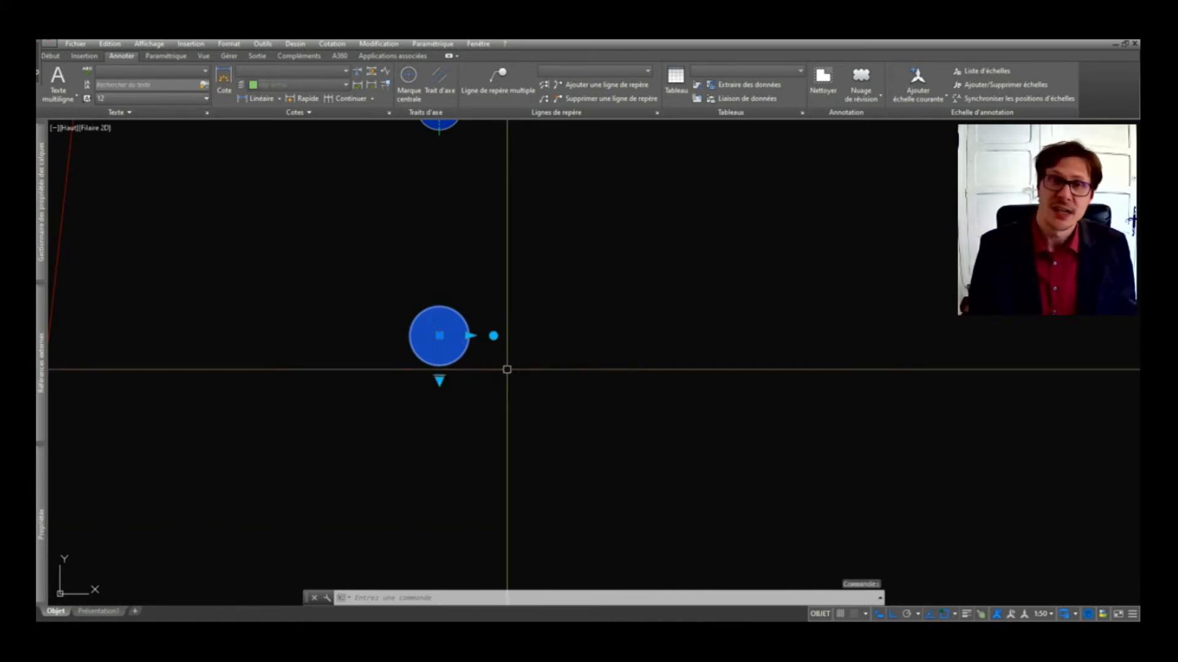
key(Escape)
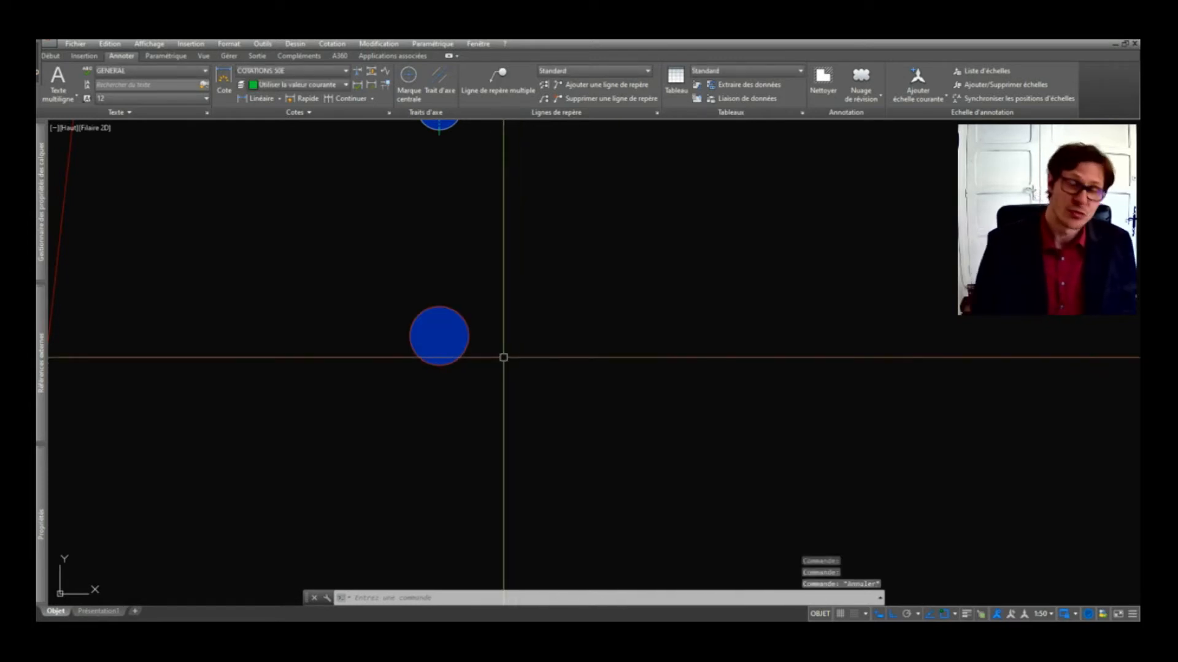
Step: Set the lower column back to circular with annotations and axes
click(445, 337)
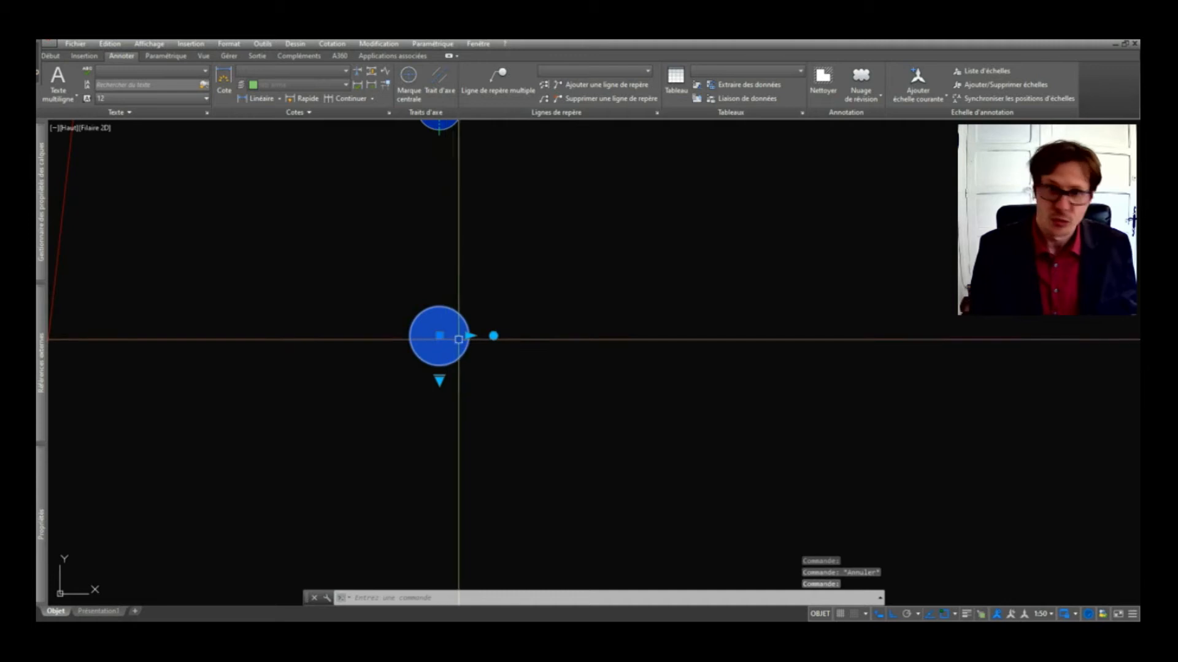
click(439, 378)
mouse_move(534, 410)
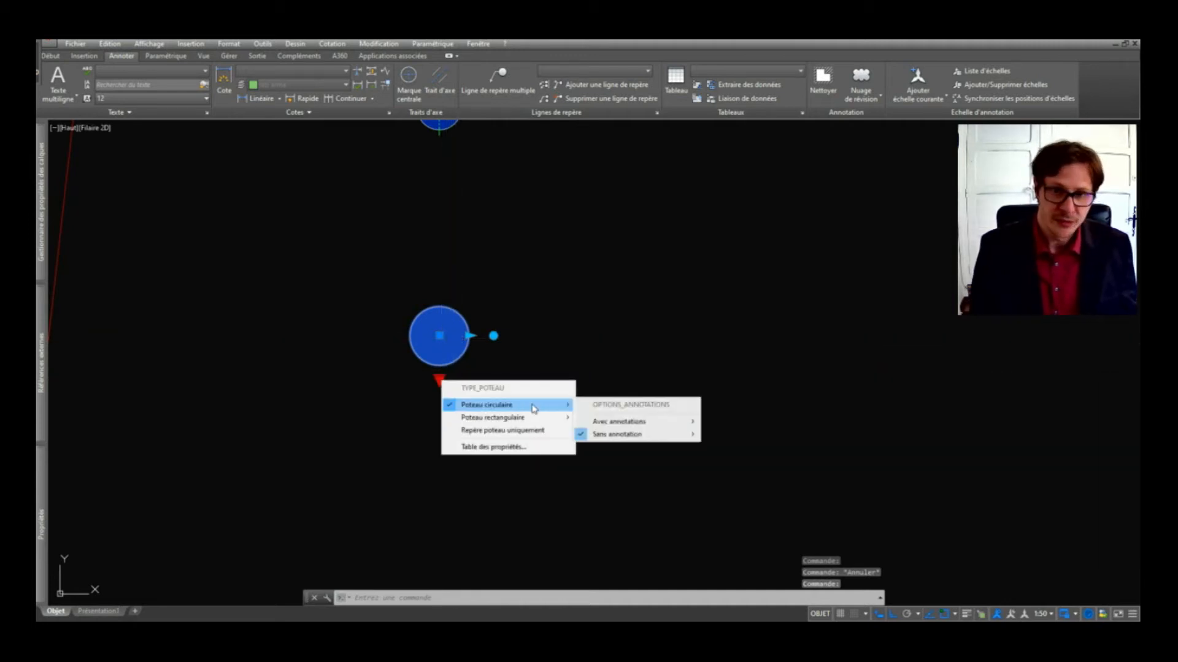
mouse_move(643, 427)
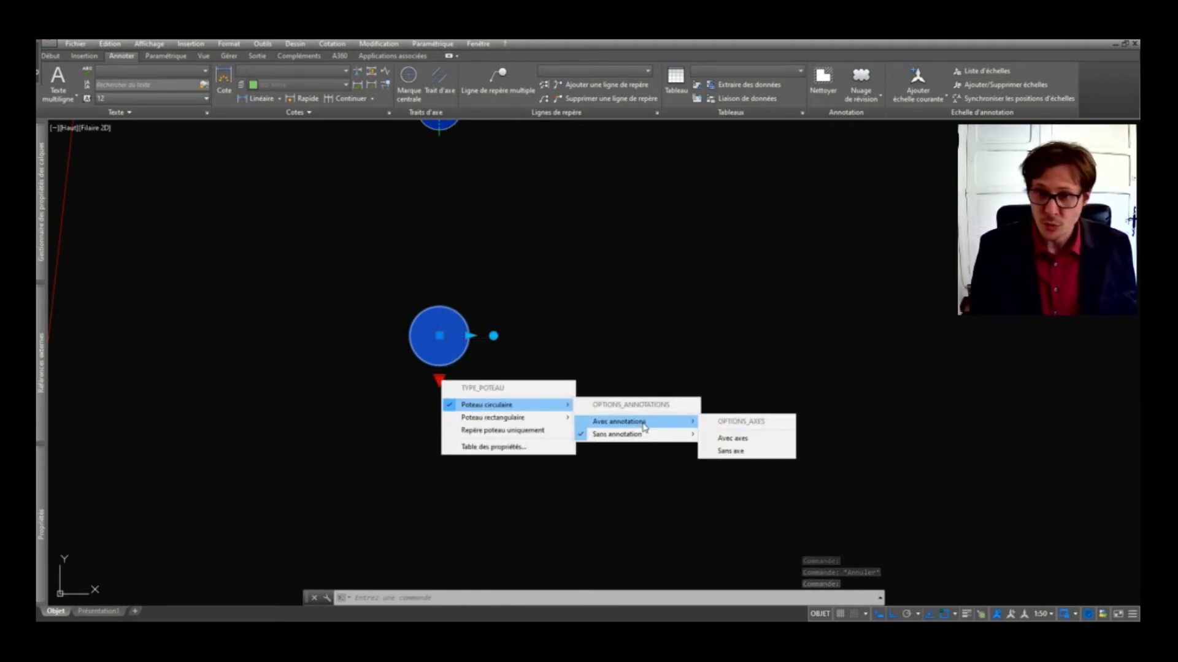
click(745, 440)
key(Escape)
Step: Dimension the vertical distance from the lower column's horizontal axis to the inner line of the bottom wall
text(cot)
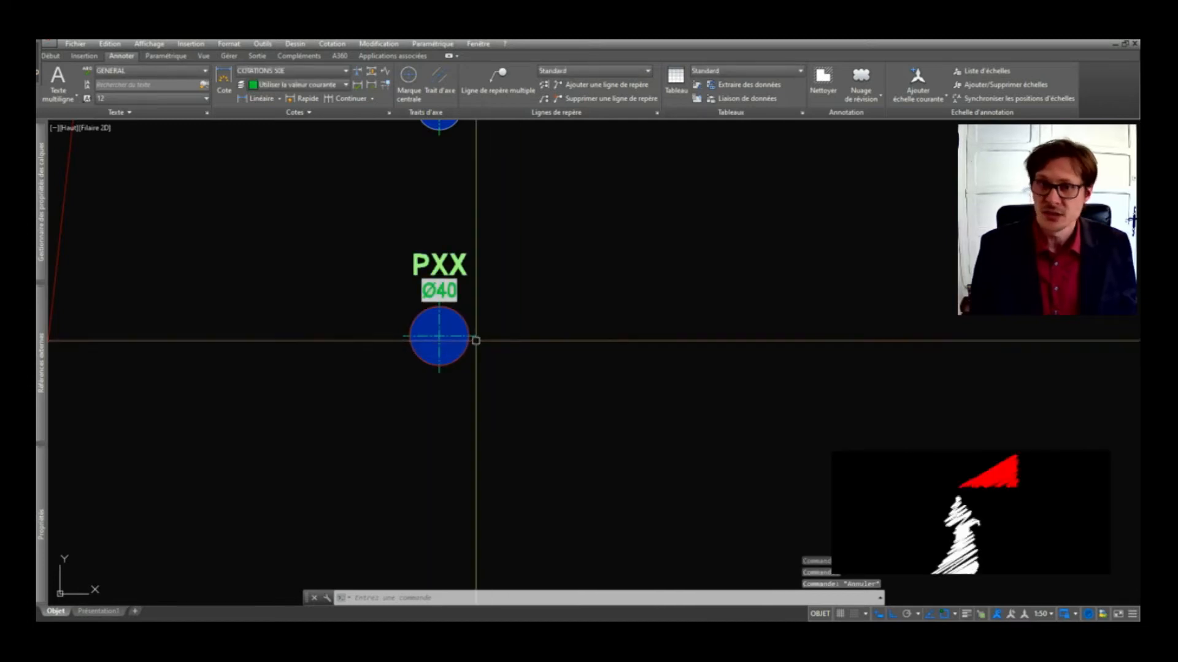
key(Return)
click(476, 336)
scroll(482, 278, down, 4)
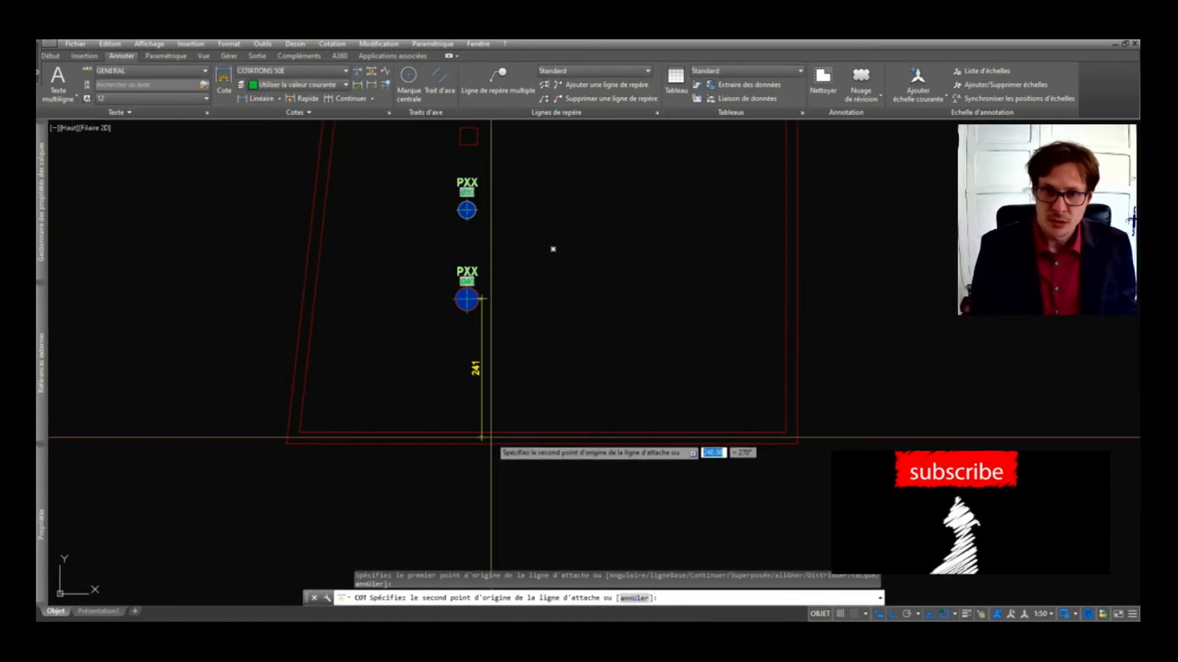
click(490, 433)
click(496, 411)
key(Escape)
Step: Switch the upper circular column to a rectangular column with annotations and without axes
middle_drag(504, 300, 512, 313)
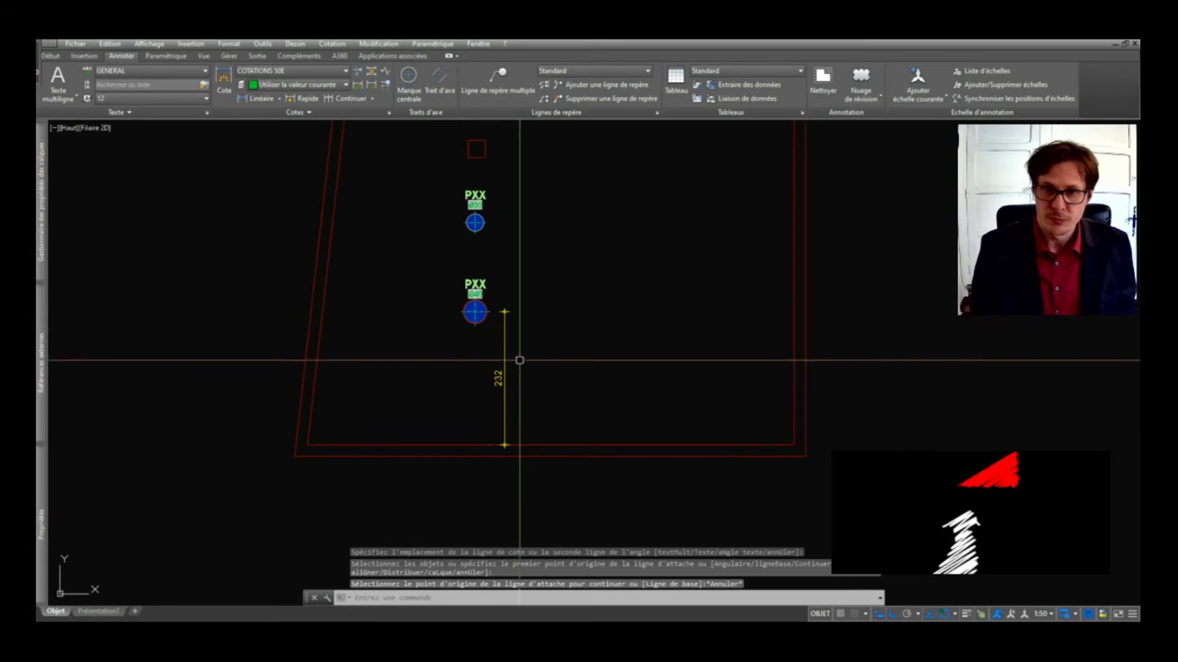
scroll(487, 299, up, 4)
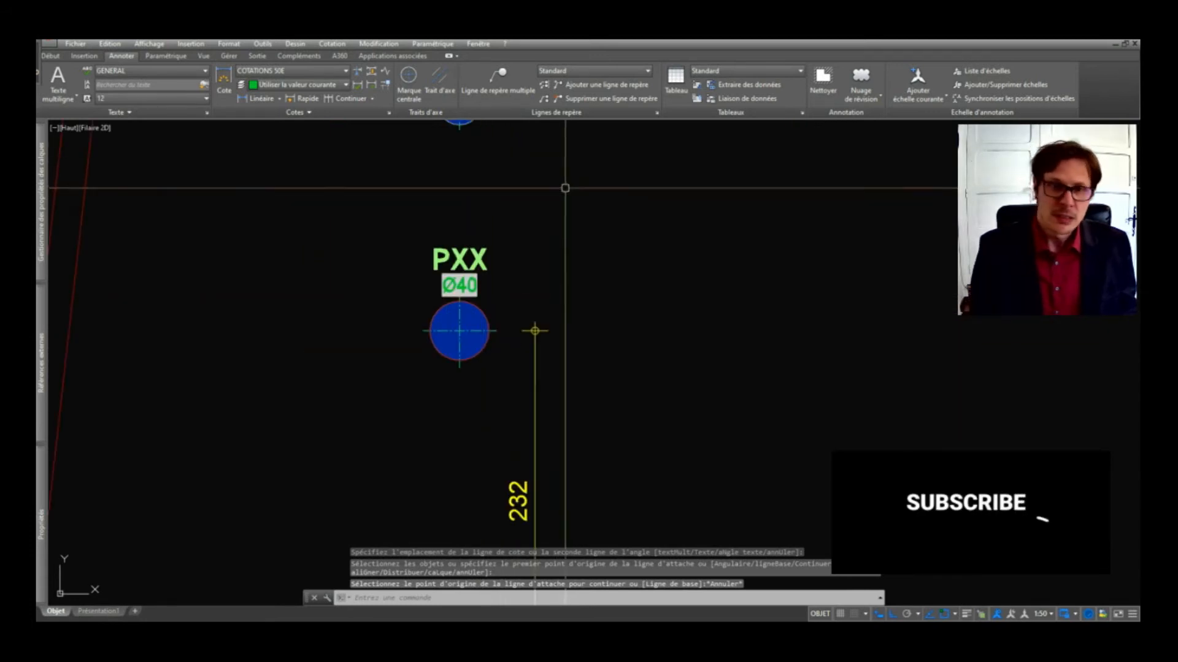
middle_drag(566, 184, 561, 371)
click(495, 287)
click(495, 379)
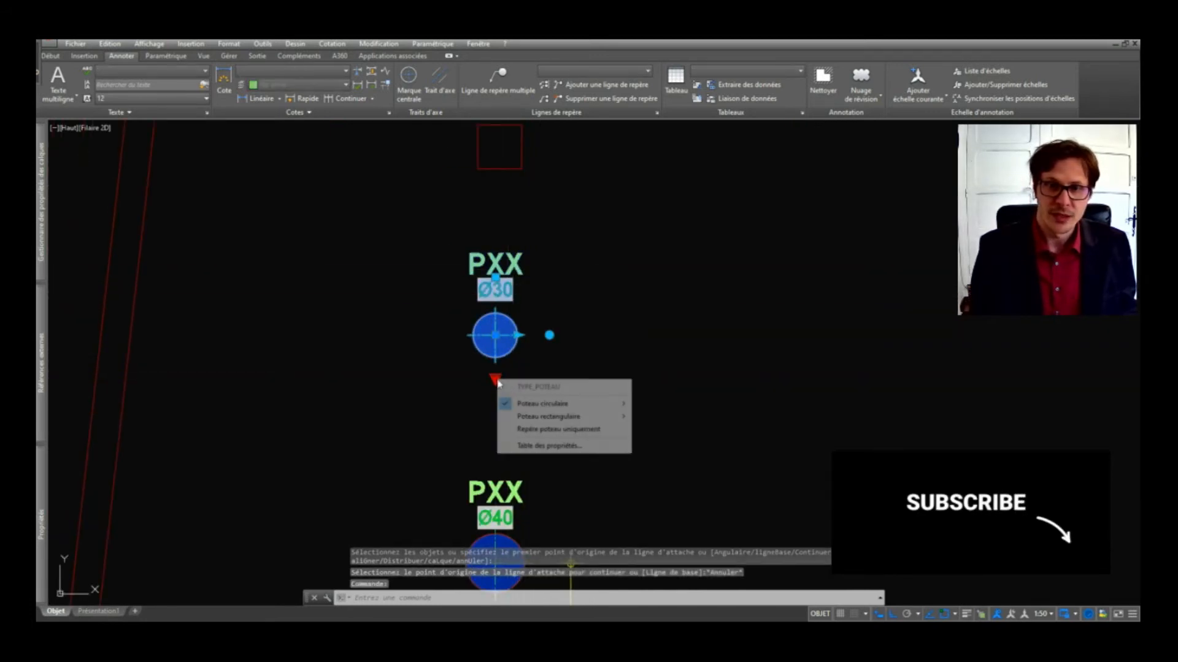
mouse_move(548, 420)
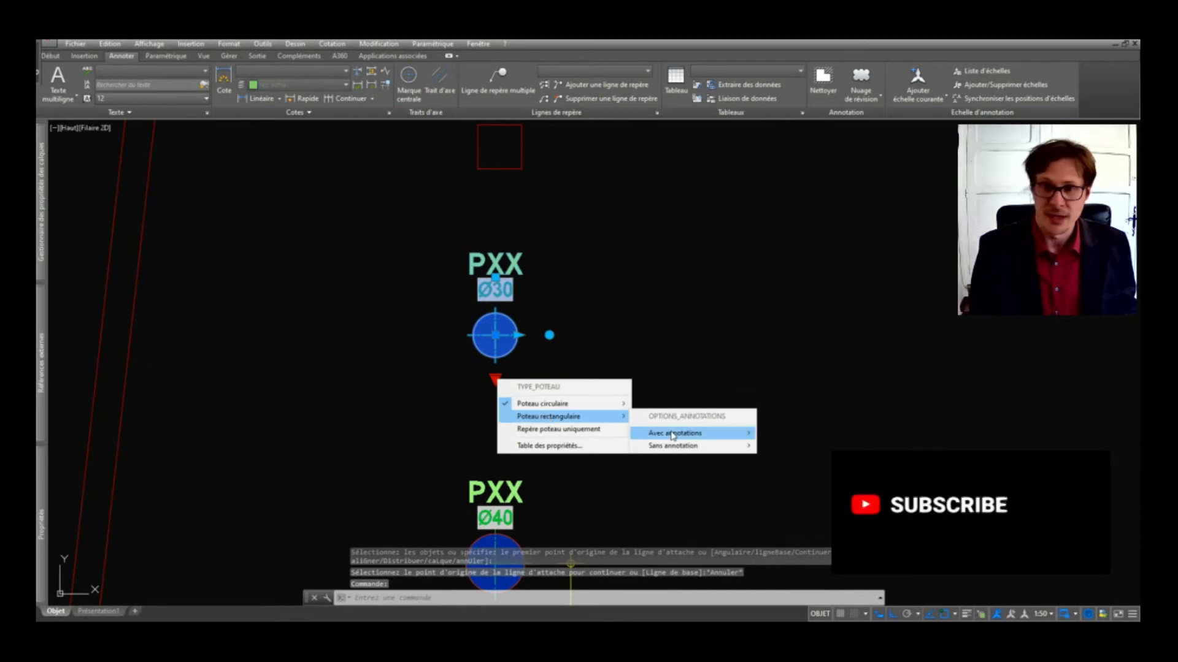
mouse_move(672, 434)
click(792, 462)
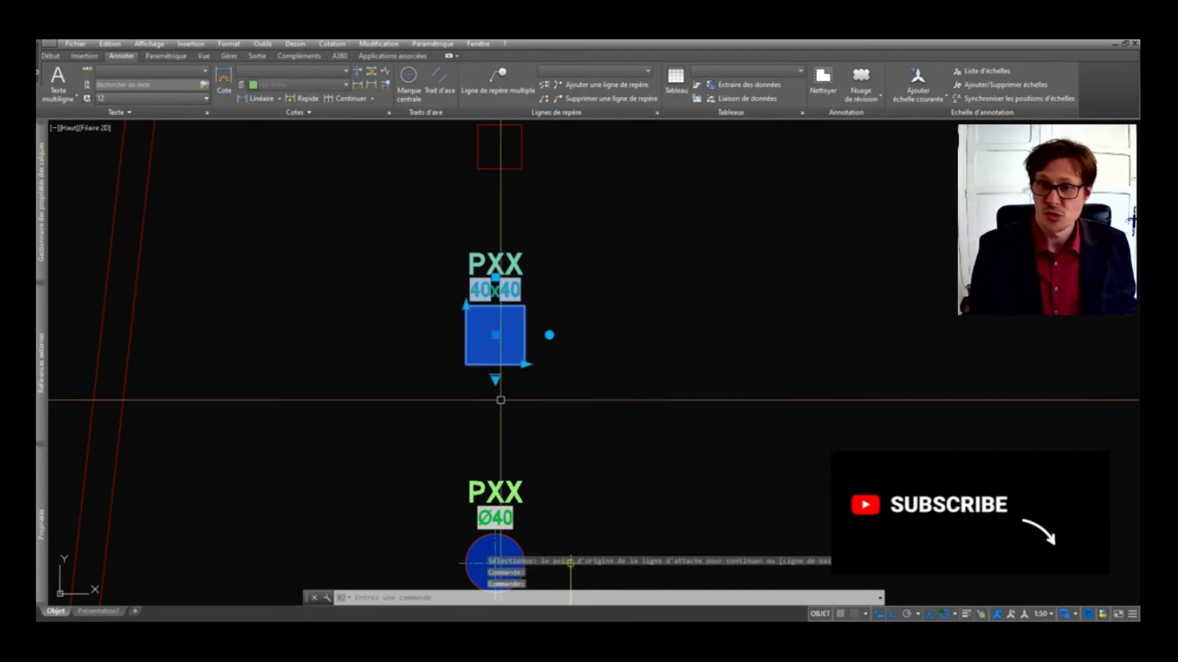
Step: Move the rectangular column by its centre onto the small red square outline above it
click(495, 337)
scroll(525, 389, down, 2)
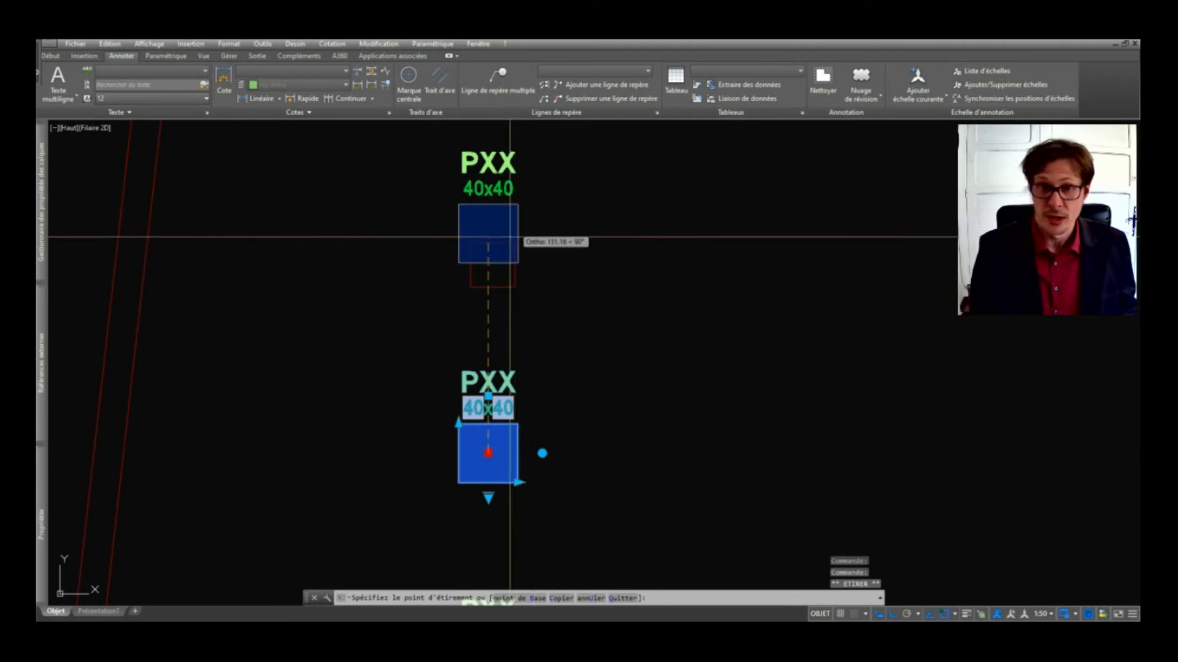
key(Escape)
scroll(503, 270, up, 4)
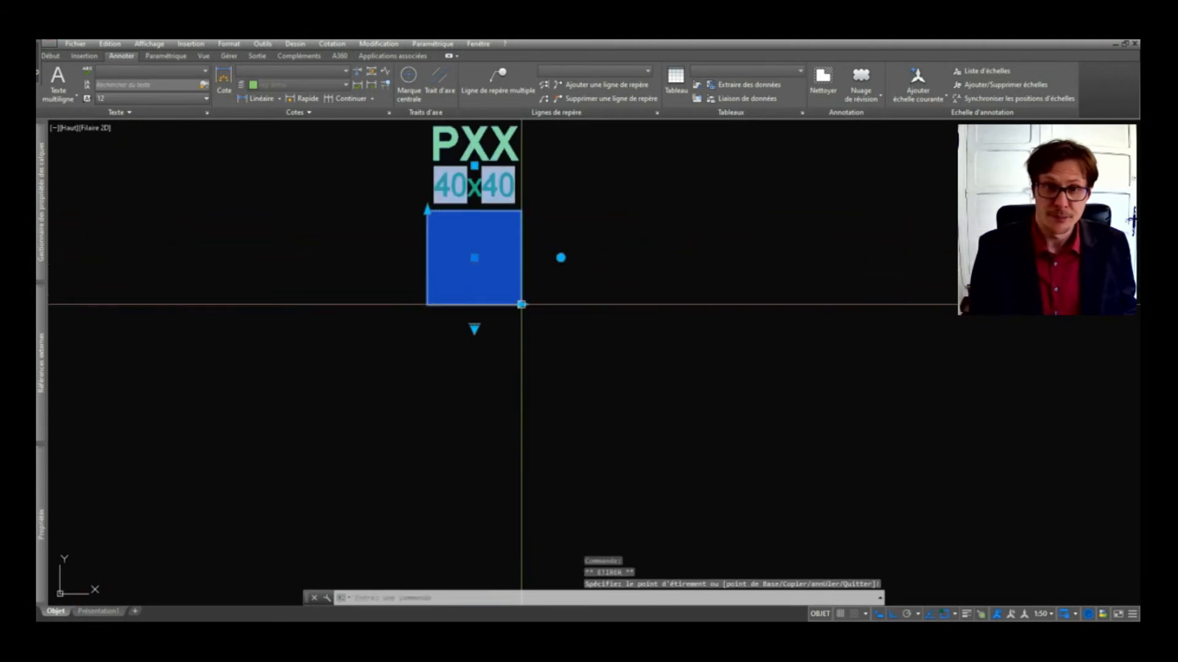
Step: Reduce the rectangular column's length and width to 30 x 30 to match the red outline
click(521, 304)
click(515, 283)
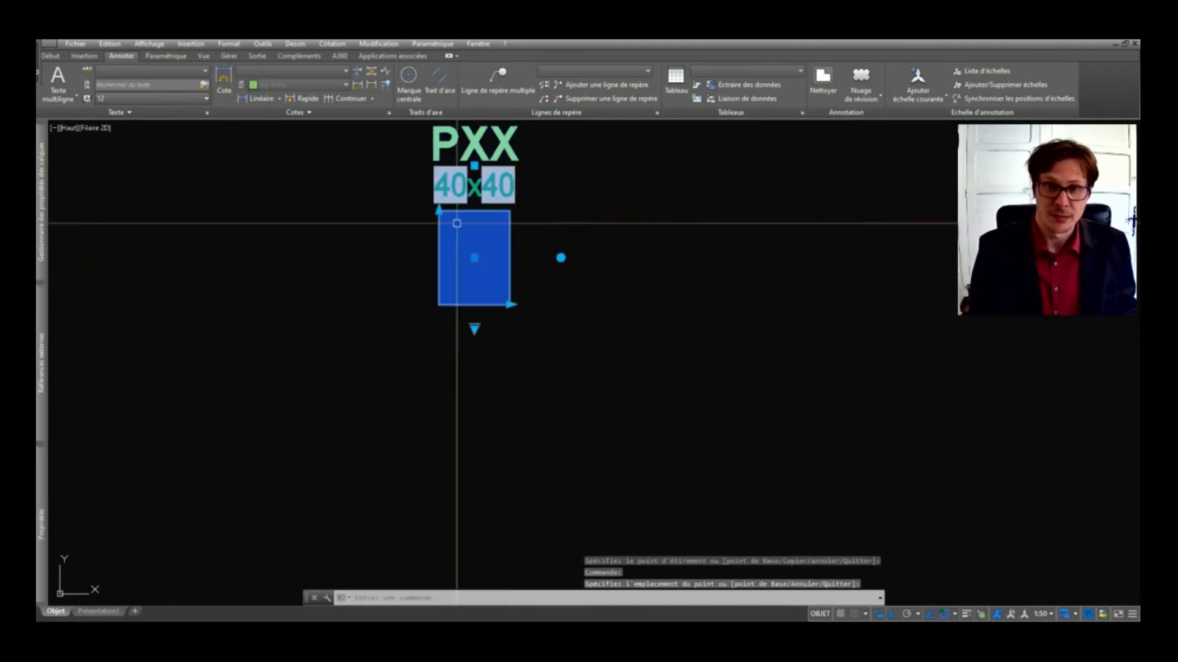
click(439, 210)
click(436, 238)
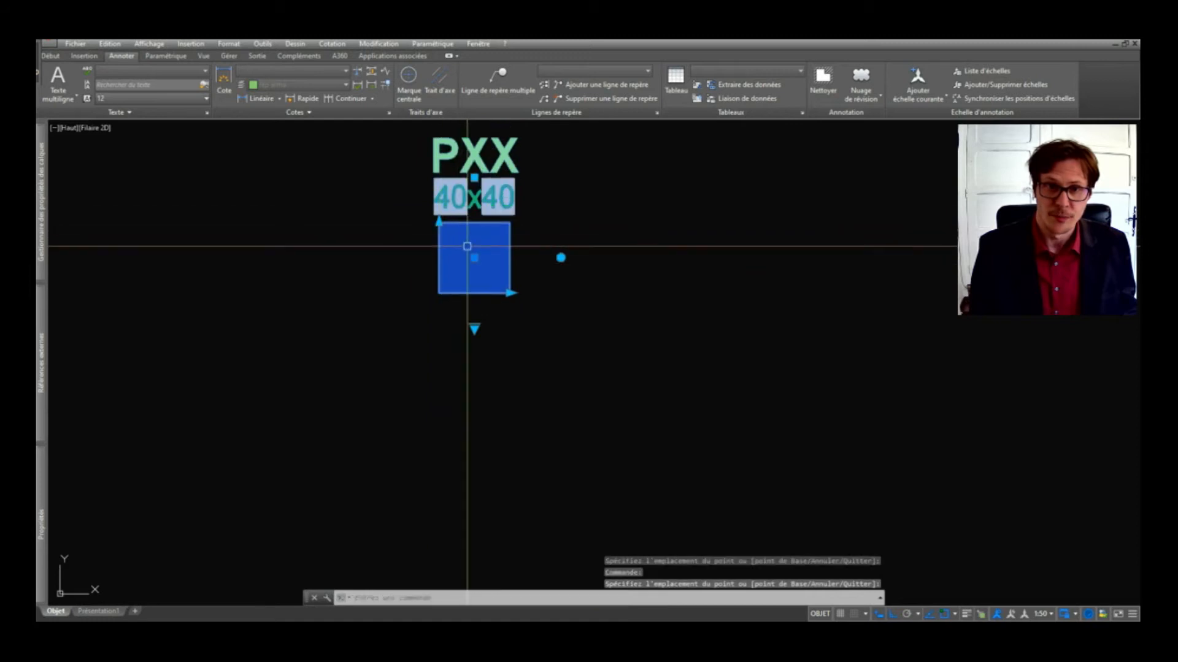
Step: Update the square column's fields with METTREAJOURCHAMP to refresh its dimension label
key(Escape)
text(maj)
key(Return)
click(568, 224)
click(347, 352)
key(Return)
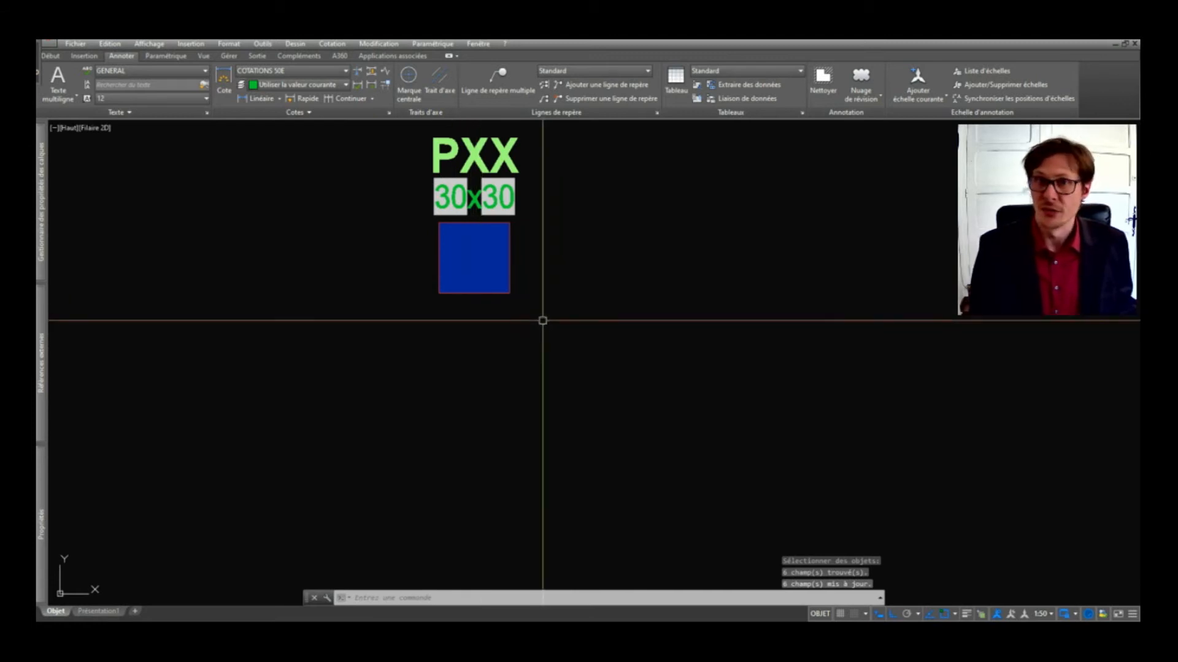
Step: Select the square and circular columns together to examine their shared block properties
scroll(501, 252, down, 4)
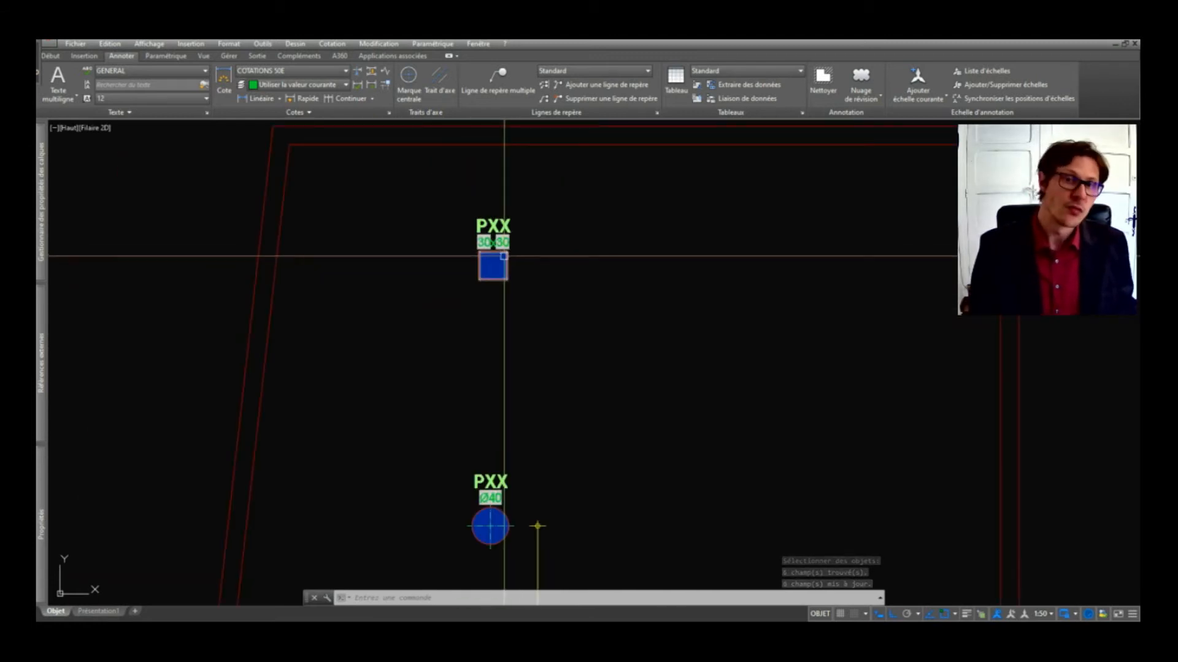
click(491, 239)
click(492, 481)
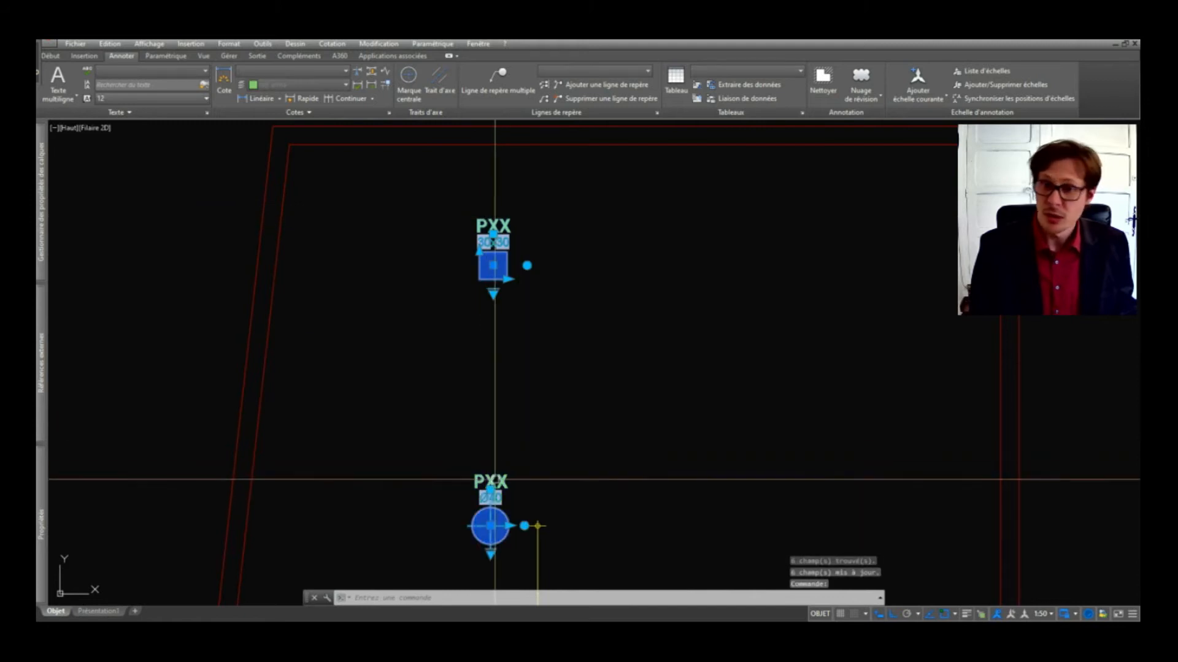
mouse_move(45, 482)
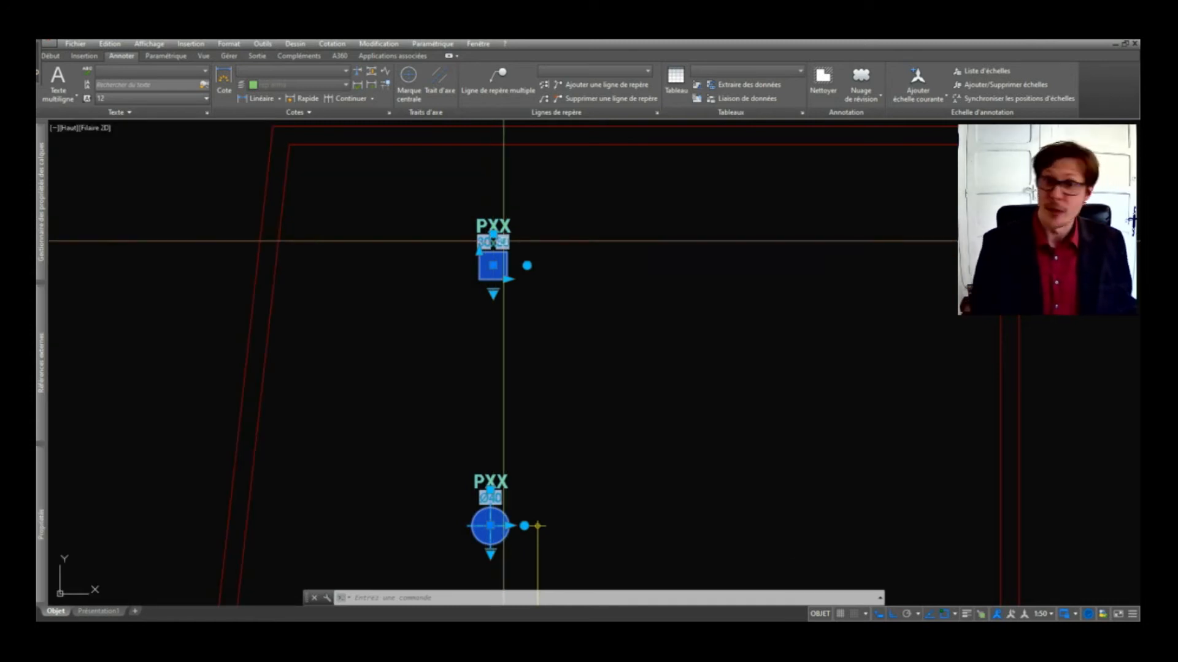
key(Escape)
Step: Copy the square column horizontally to two more positions to its right
click(530, 216)
click(485, 273)
text(co)
key(space)
click(505, 322)
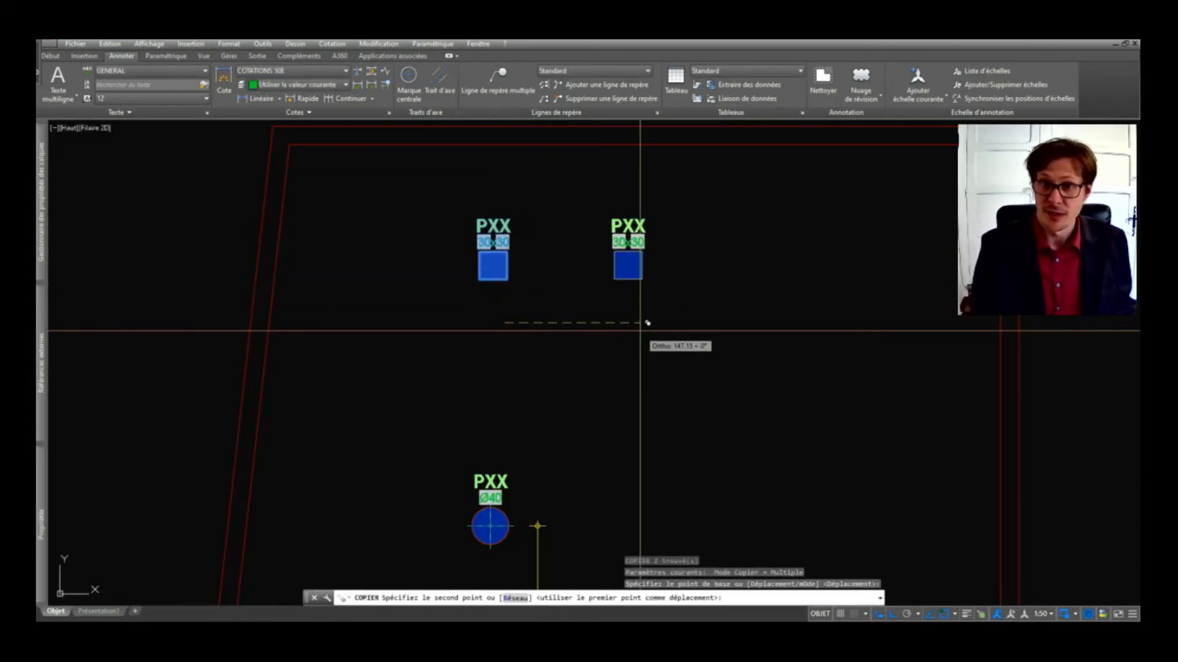
click(640, 331)
click(756, 323)
key(space)
Step: Set the POTEAU attribute of the three square columns to P1
click(772, 212)
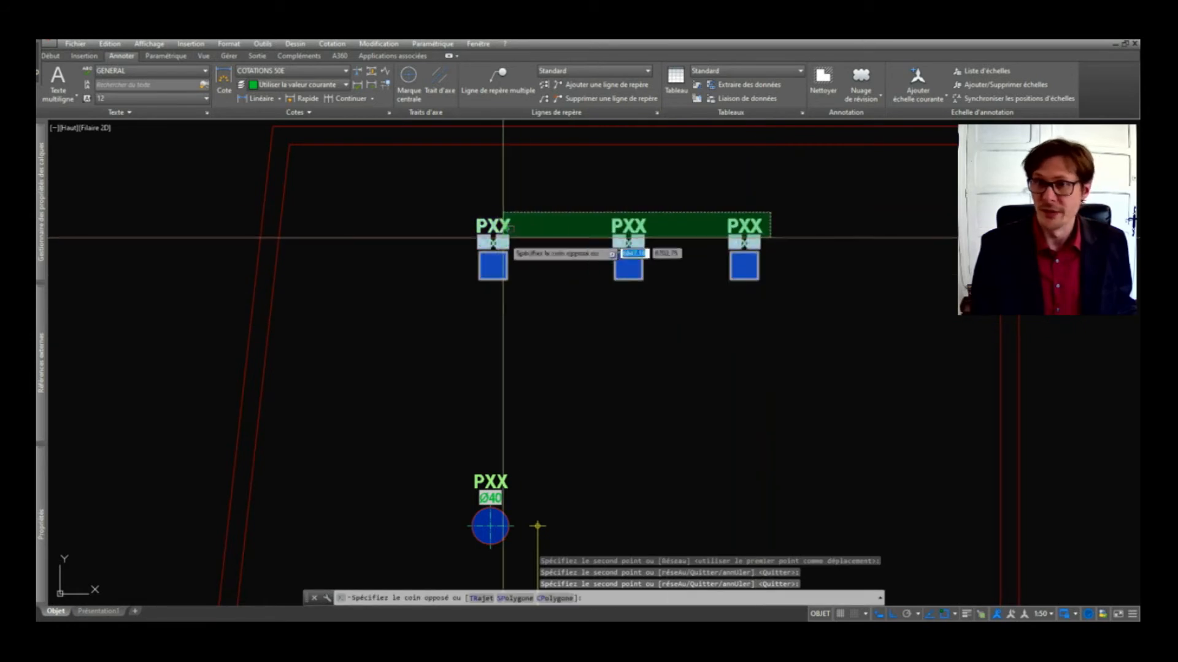
click(493, 245)
mouse_move(52, 488)
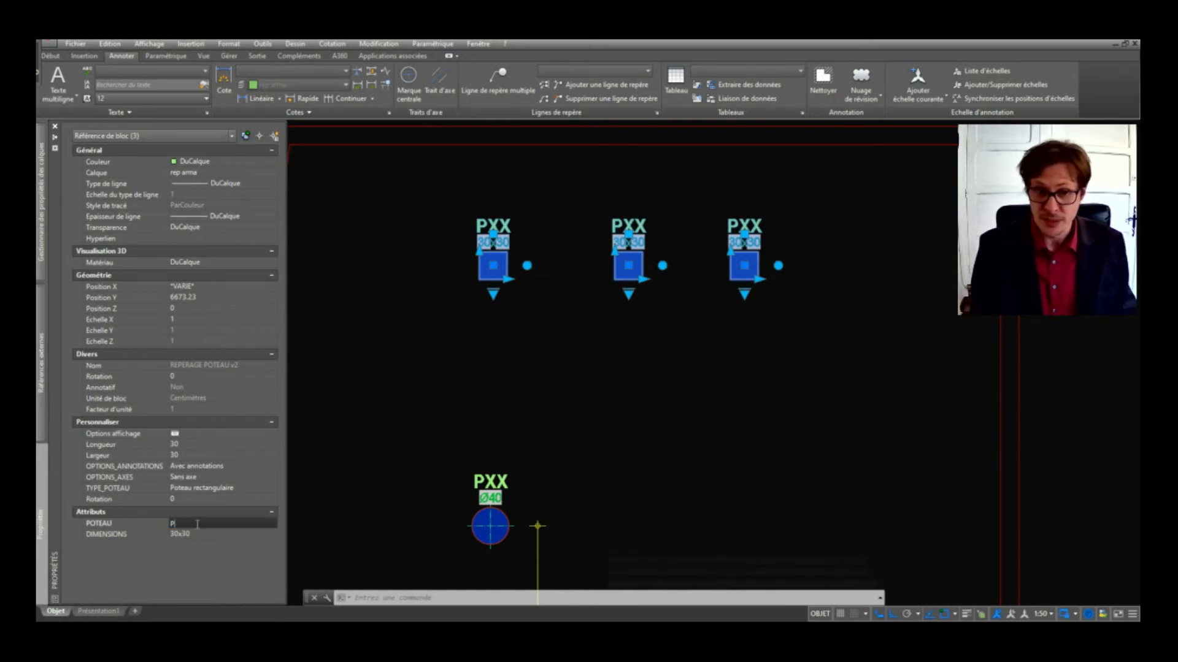
key(Escape)
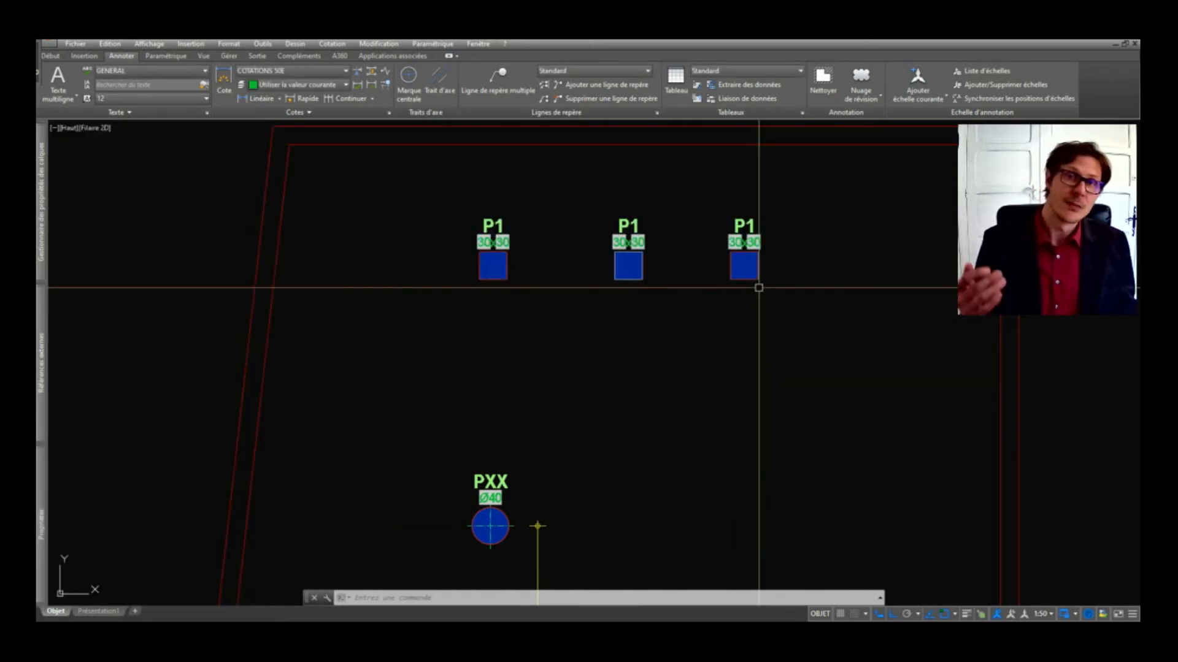
Step: Update the fields of the three P1 columns with METTREAJOURCHAMP
text(maj)
key(Return)
click(789, 223)
click(413, 420)
key(Return)
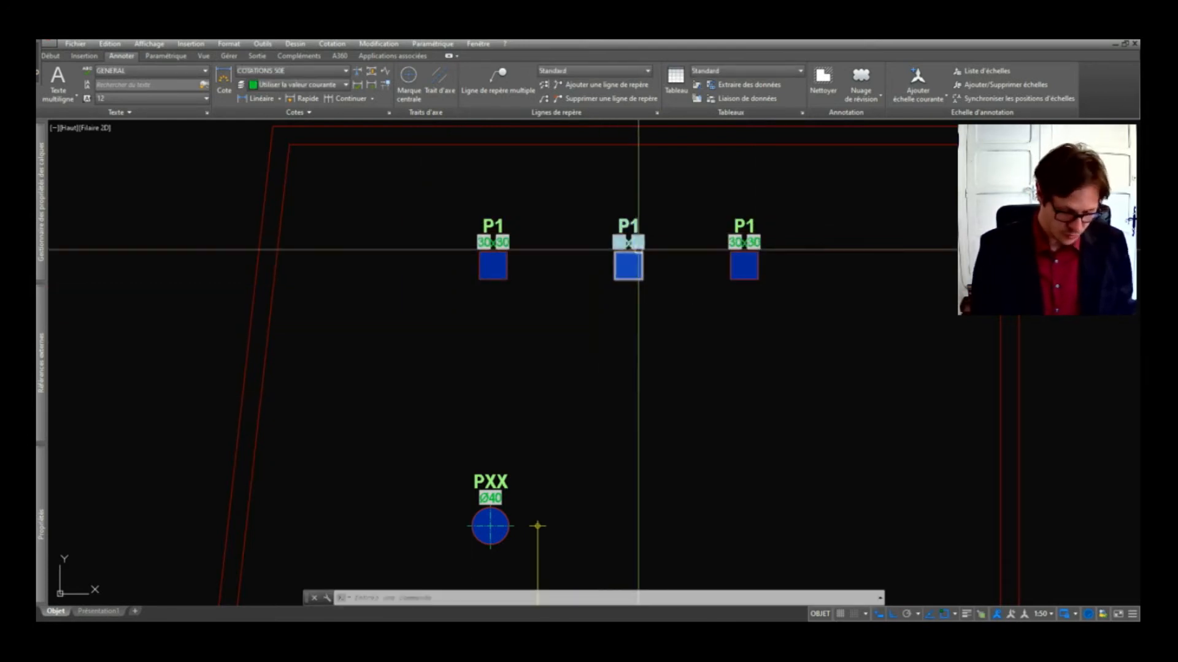
Step: Load the TabCountV1-1 Lisp application from the Lisp folder with APPLOAD
scroll(630, 274, down, 2)
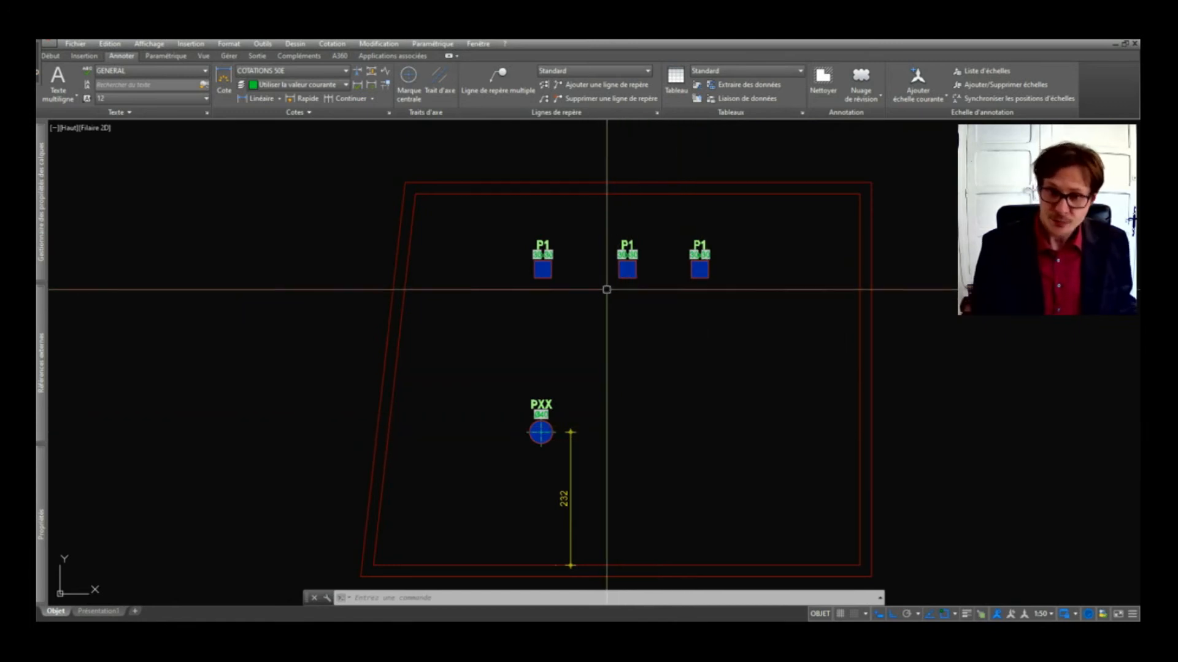
scroll(607, 288, up, 2)
middle_drag(605, 304, 534, 401)
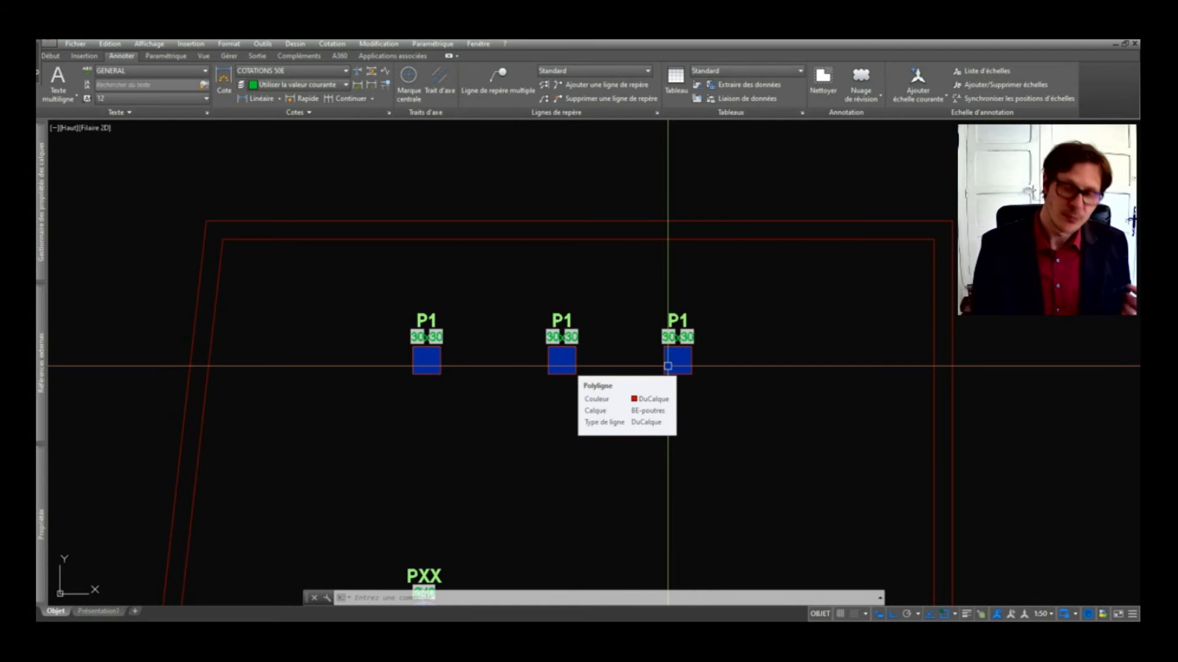
text(app)
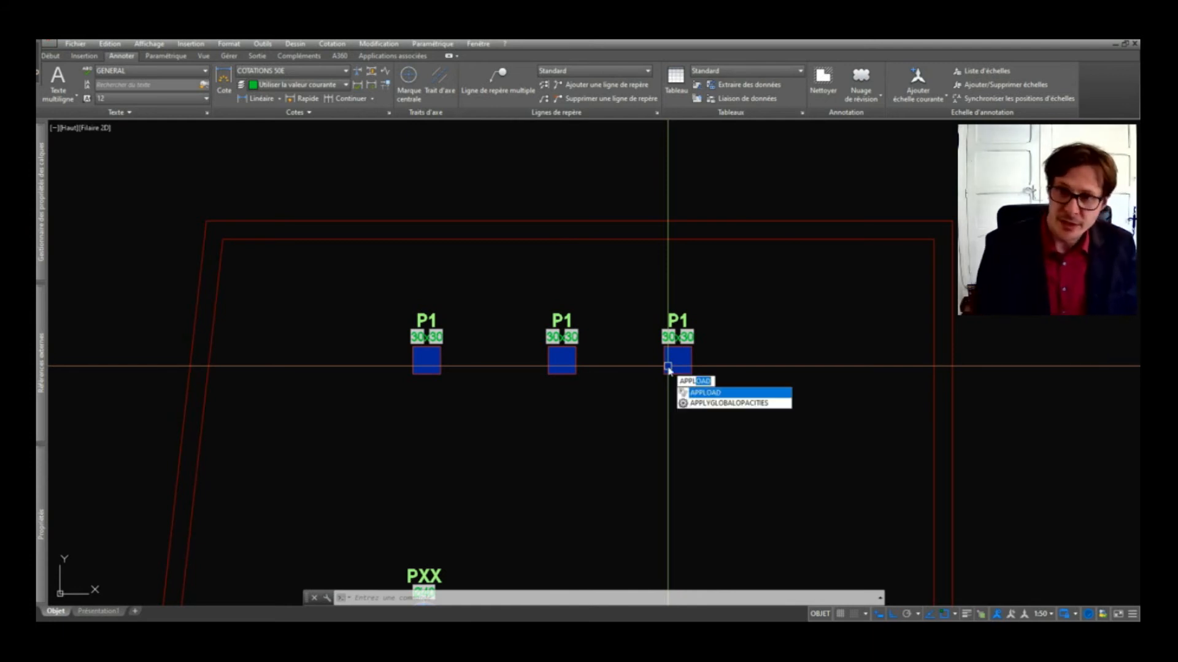
key(Return)
scroll(499, 264, down, 5)
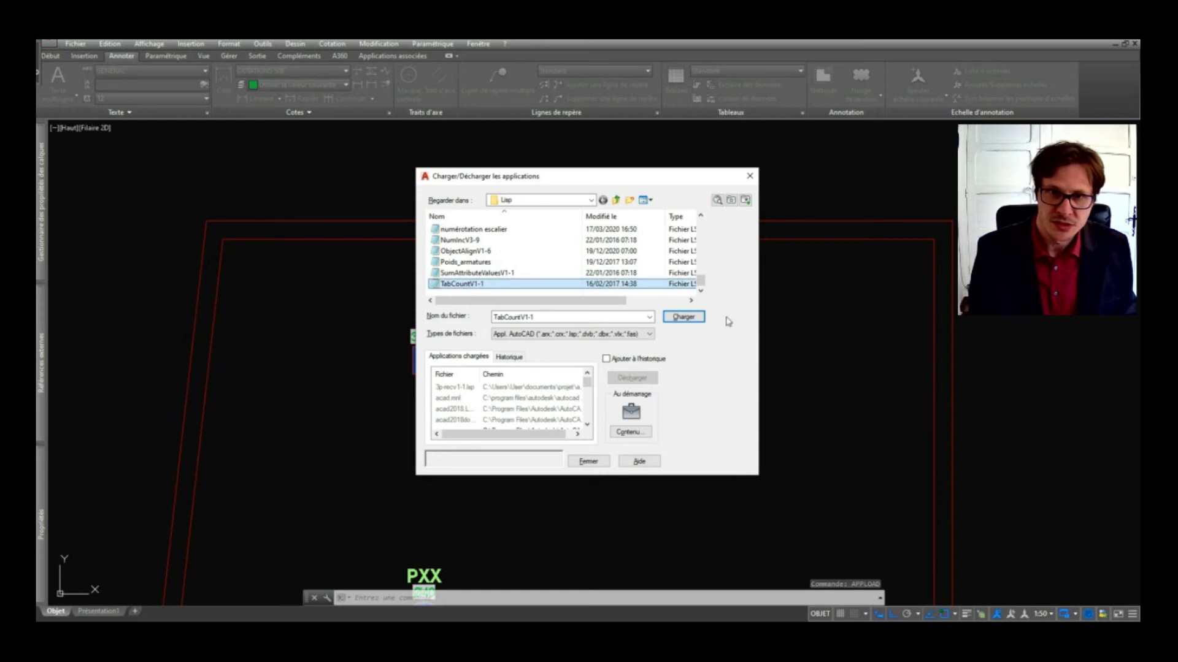
click(589, 462)
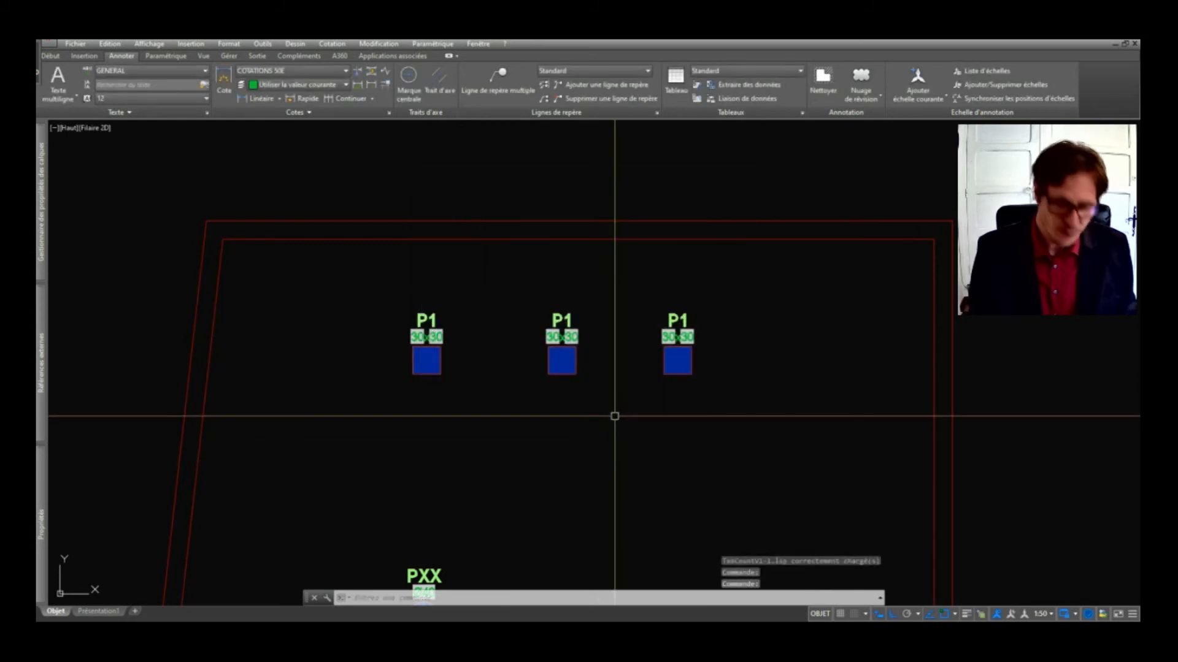
Step: Run TABCOUNT on the three P1 columns and the PXX column, and place the count table in empty space
text(tab)
key(Return)
scroll(740, 294, down, 4)
click(745, 295)
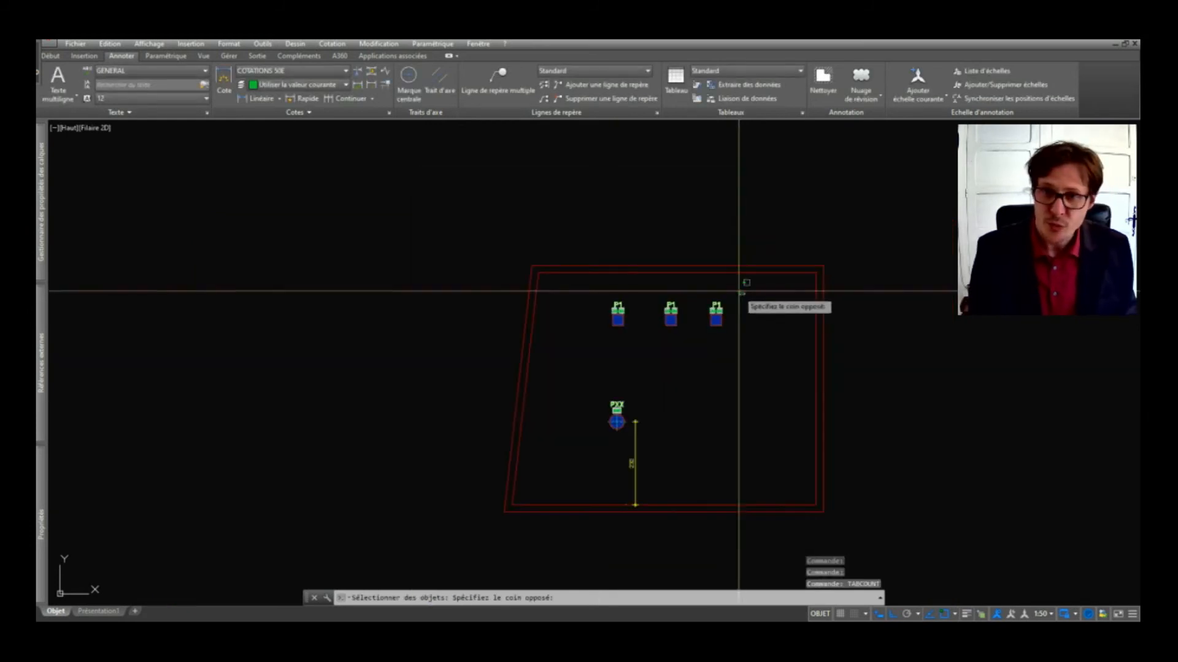
click(564, 462)
key(Return)
scroll(705, 398, up, 5)
click(801, 452)
scroll(797, 390, up, 4)
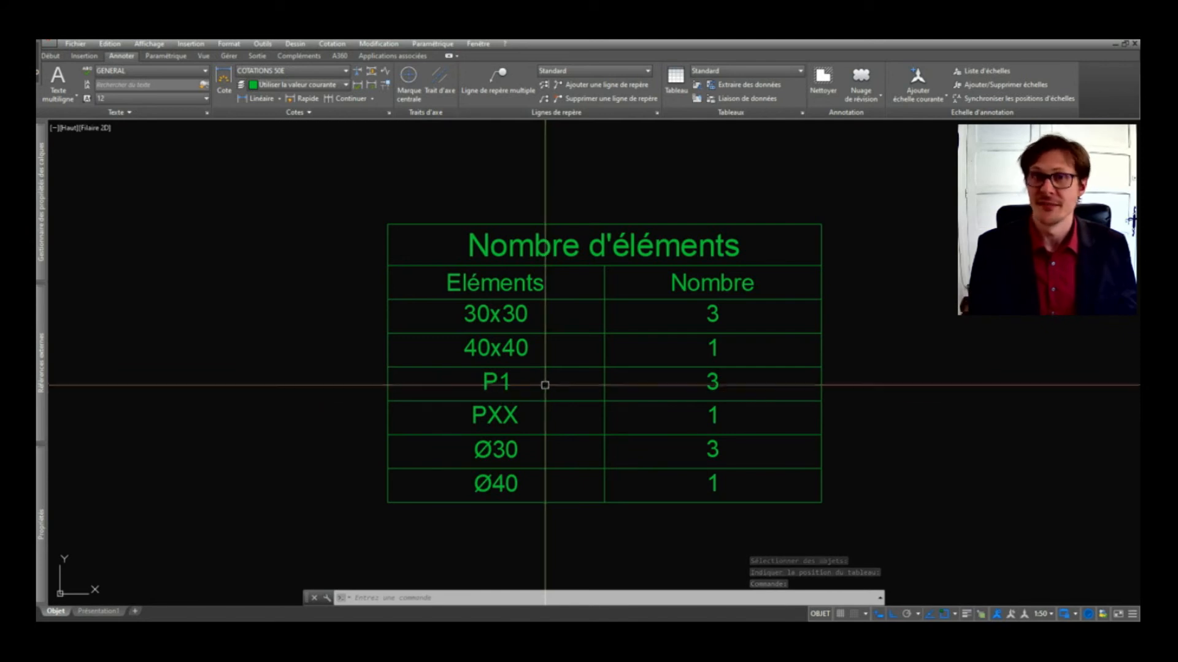
Step: Delete the element count table and return to the wall plan
click(675, 440)
key(Delete)
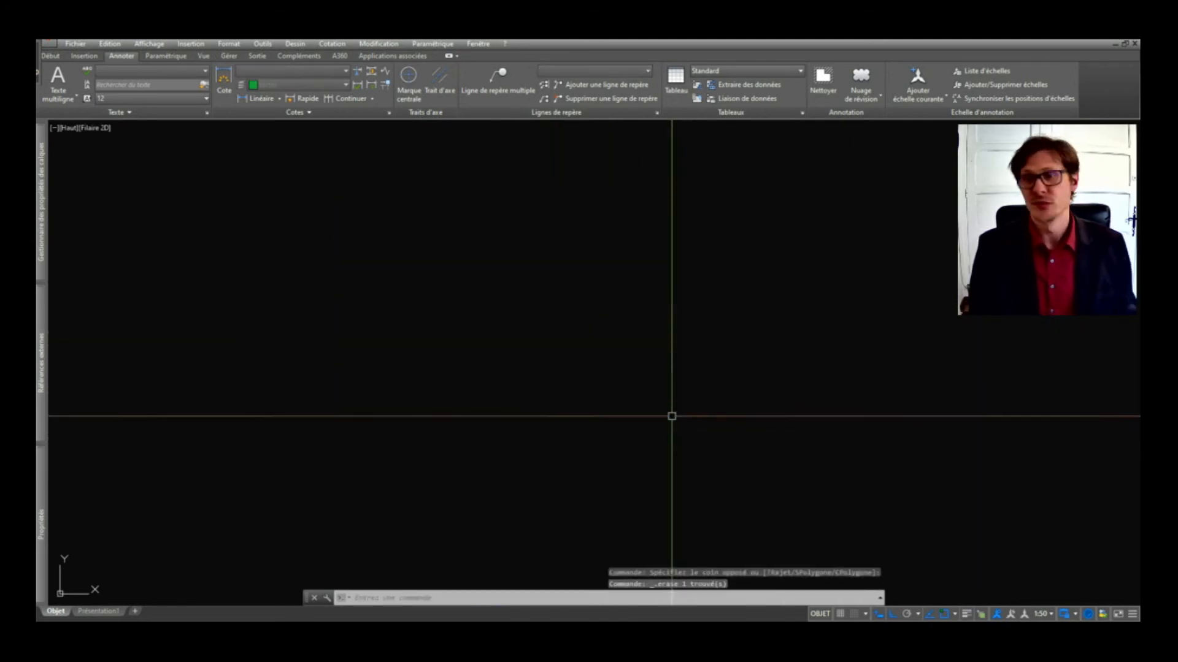
scroll(673, 421, down, 3)
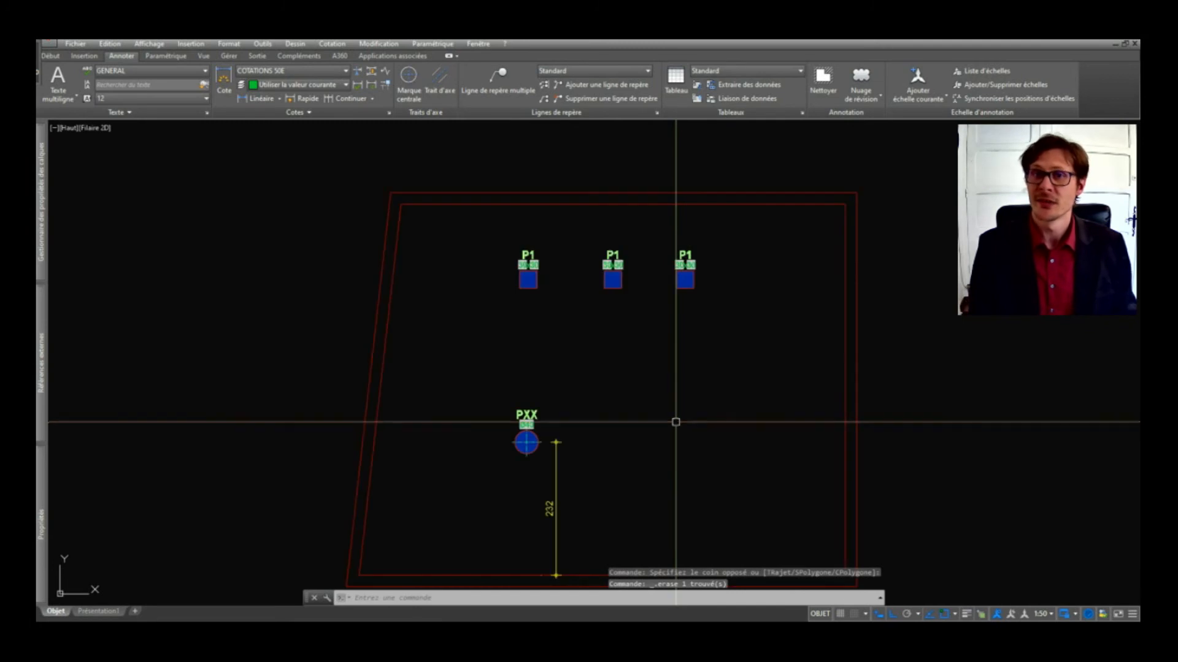
click(605, 268)
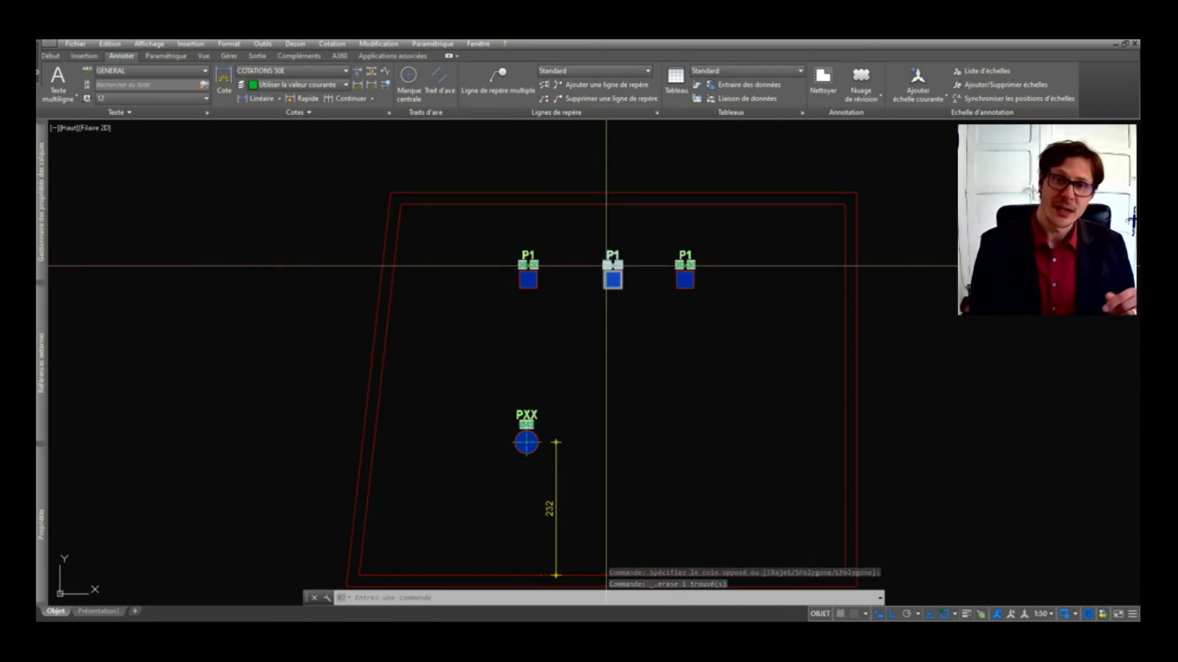